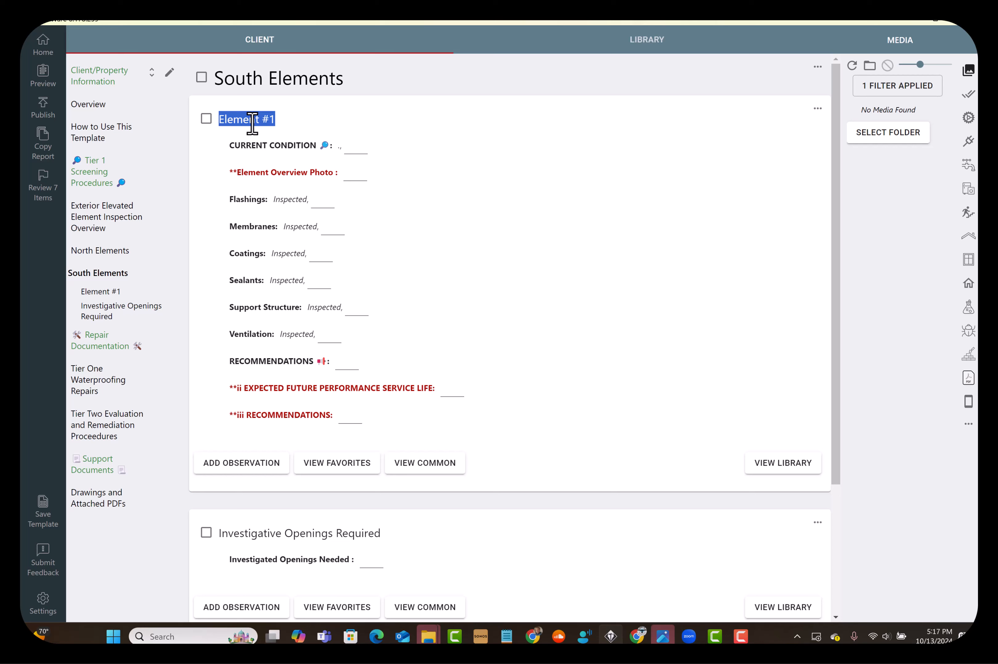
Rename the Element #1 section under South Elements as Entry Stair System and Balcony and make three copies of it
{"action": "type", "text": "E"}
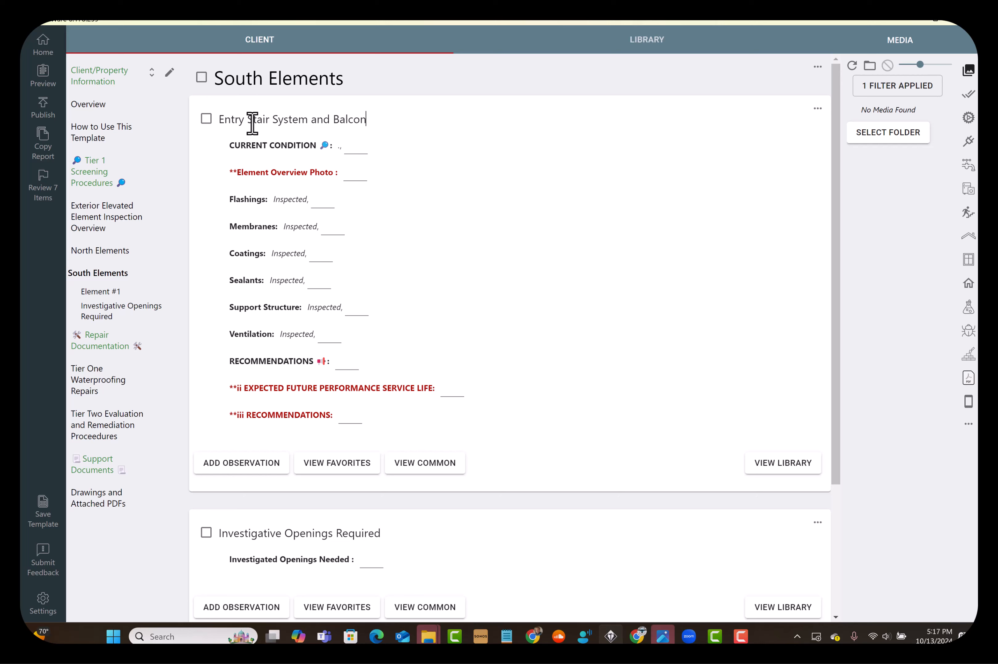
{"action": "left_click", "coordinate": [817, 109]}
{"action": "left_click", "coordinate": [837, 131]}
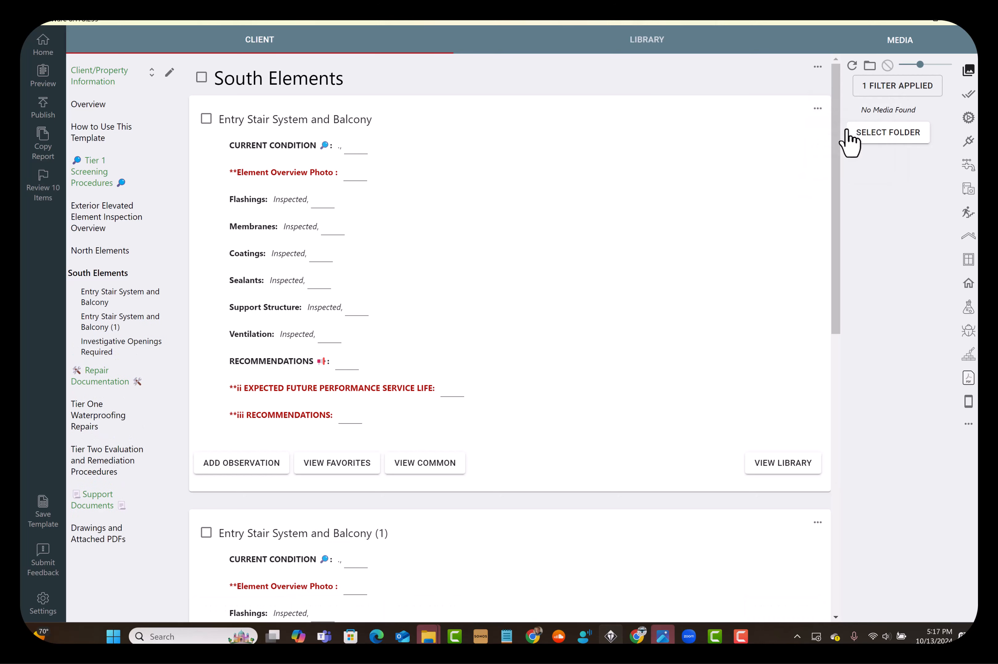
{"action": "left_click", "coordinate": [818, 112]}
{"action": "left_click", "coordinate": [825, 131]}
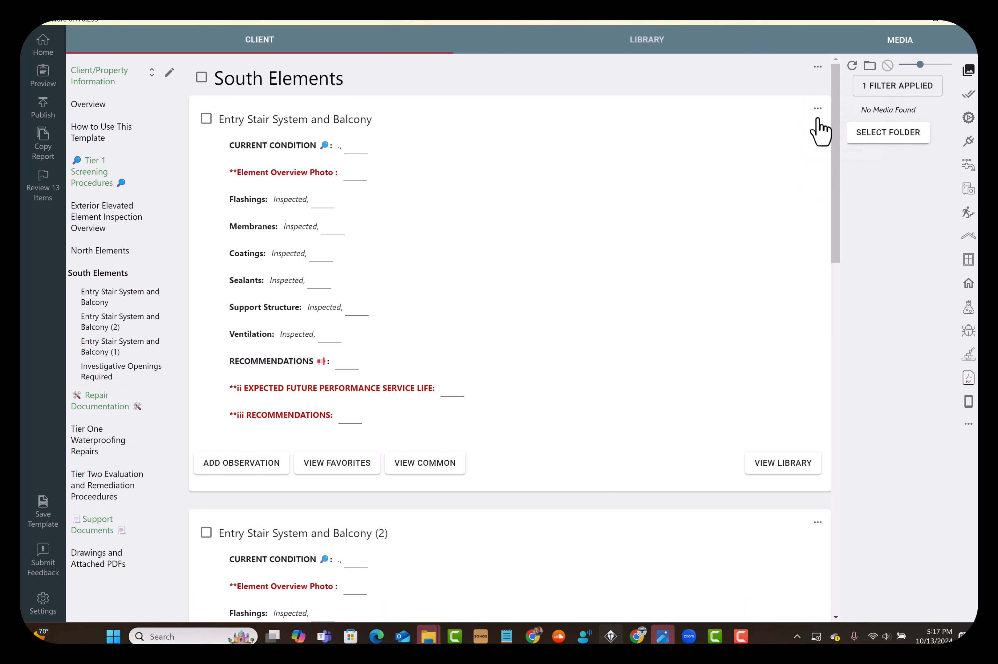
{"action": "left_click", "coordinate": [817, 110]}
{"action": "left_click", "coordinate": [831, 136]}
Rename the section copy Entry Stair System and Balcony (3) as Unit # 203
{"action": "scroll", "coordinate": [485, 296], "scroll_direction": "down", "scroll_amount": 4}
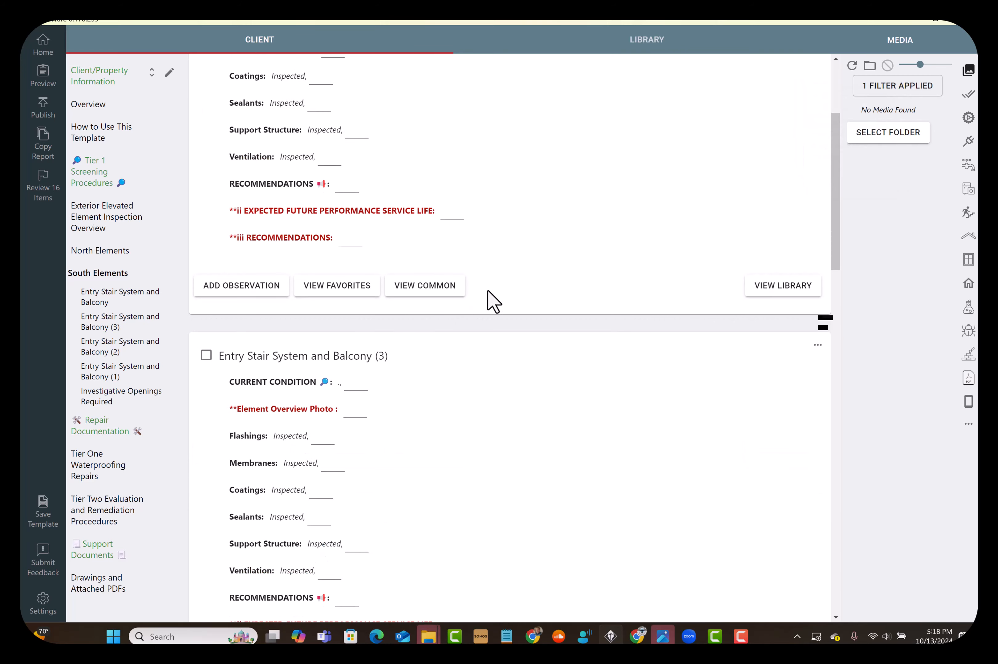
{"action": "triple_click", "coordinate": [351, 356]}
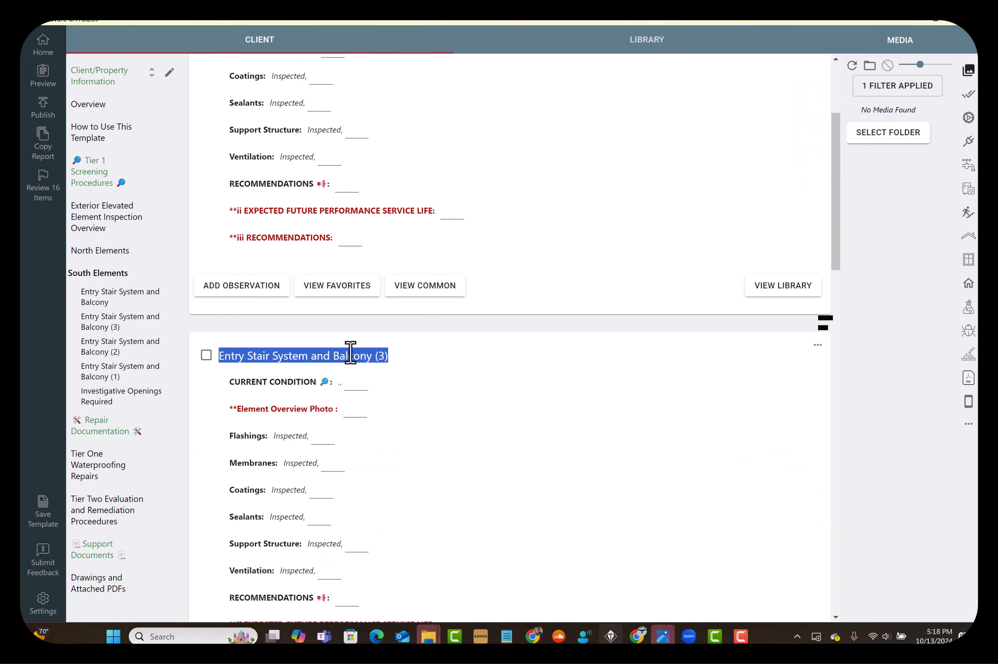
{"action": "type", "text": "Unit"}
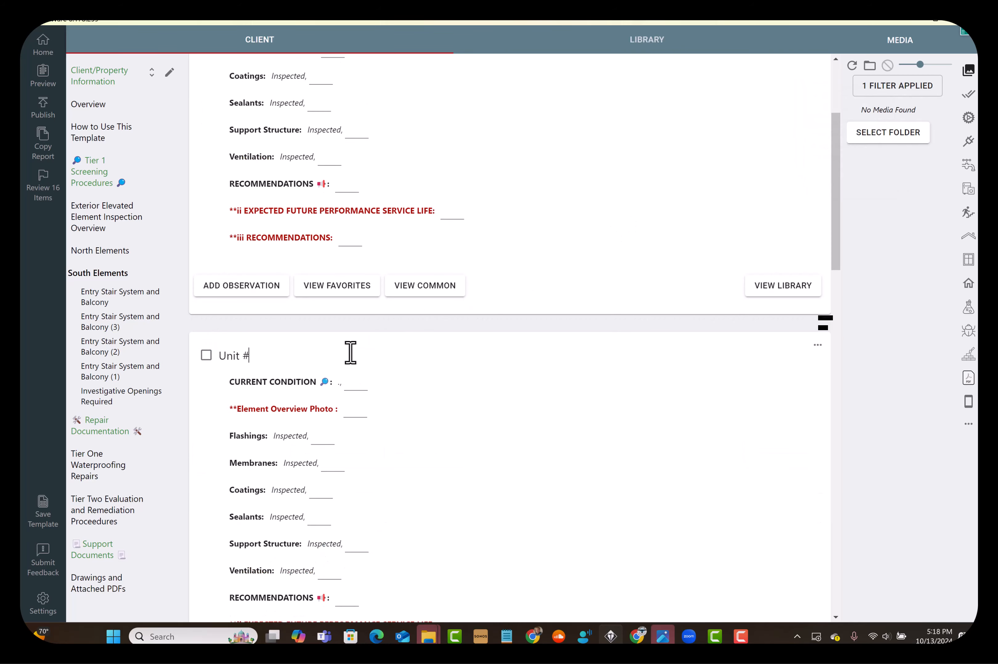
{"action": "type", "text": " # 203"}
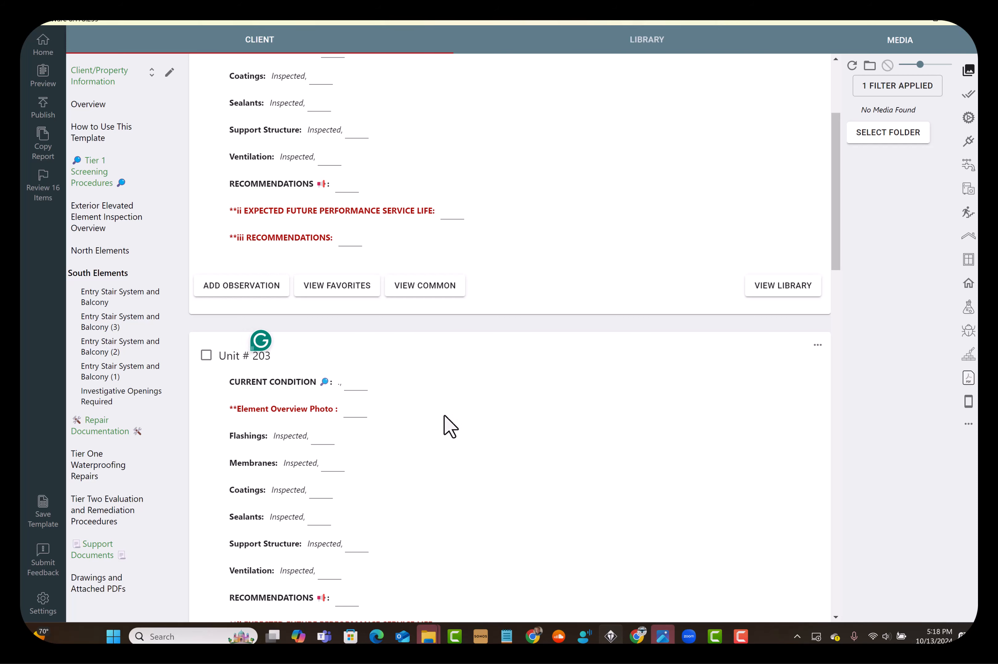
Rename the section copy Entry Stair System and Balcony (2) as Unit # 208
{"action": "scroll", "coordinate": [447, 424], "scroll_direction": "down", "scroll_amount": 3}
{"action": "scroll", "coordinate": [444, 415], "scroll_direction": "down", "scroll_amount": 2}
{"action": "triple_click", "coordinate": [299, 475]}
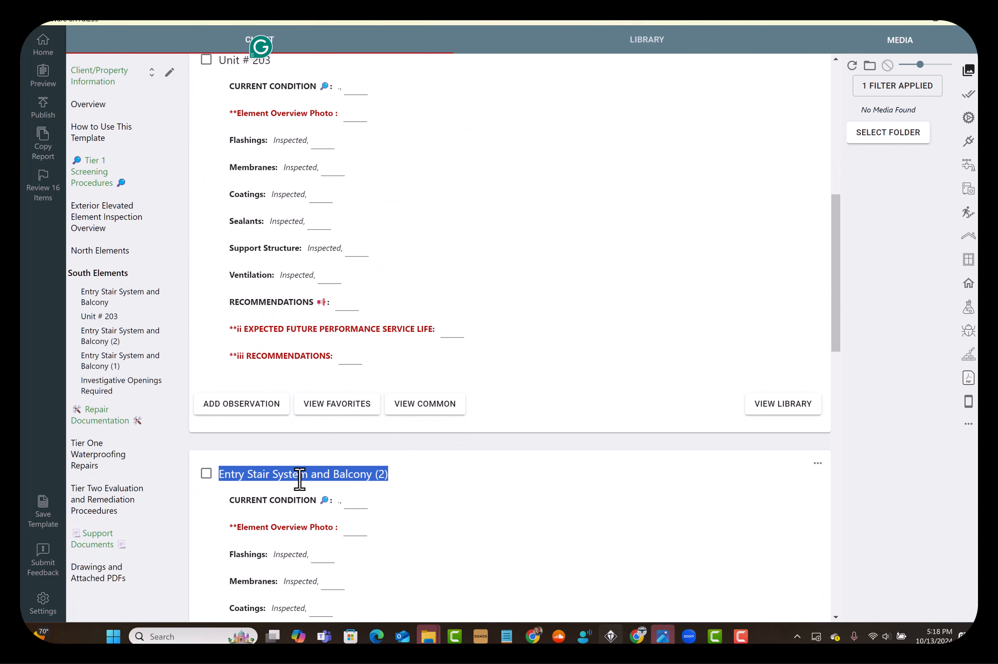
{"action": "type", "text": "Unit # 208"}
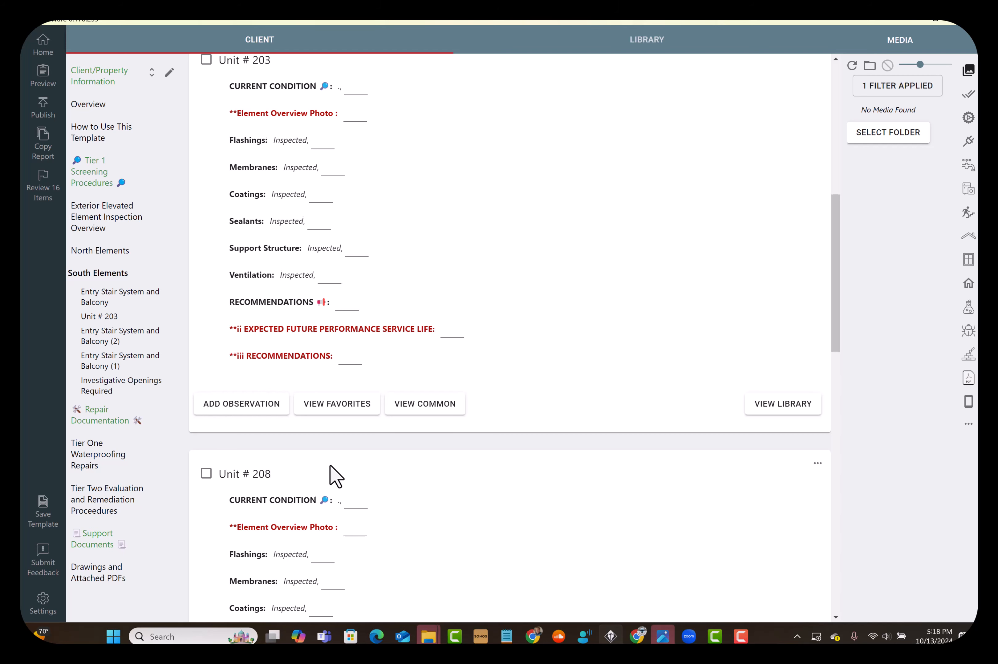
Rename the section copy Entry Stair System and Balcony (1) as Unit # 210
{"action": "scroll", "coordinate": [339, 470], "scroll_direction": "down", "scroll_amount": 11}
{"action": "triple_click", "coordinate": [318, 238]}
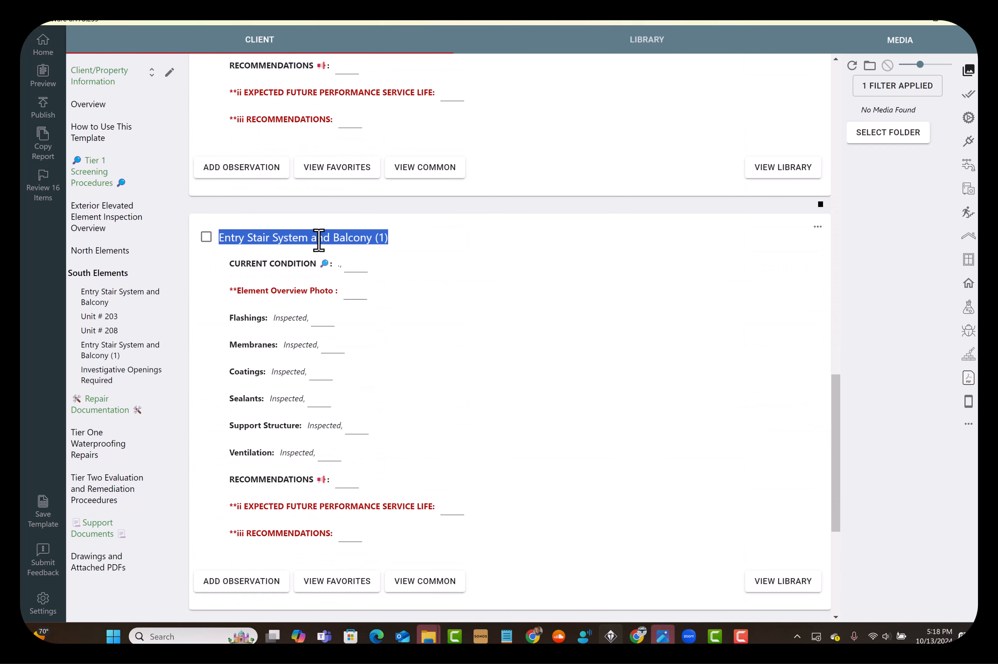
{"action": "type", "text": "Unit #"}
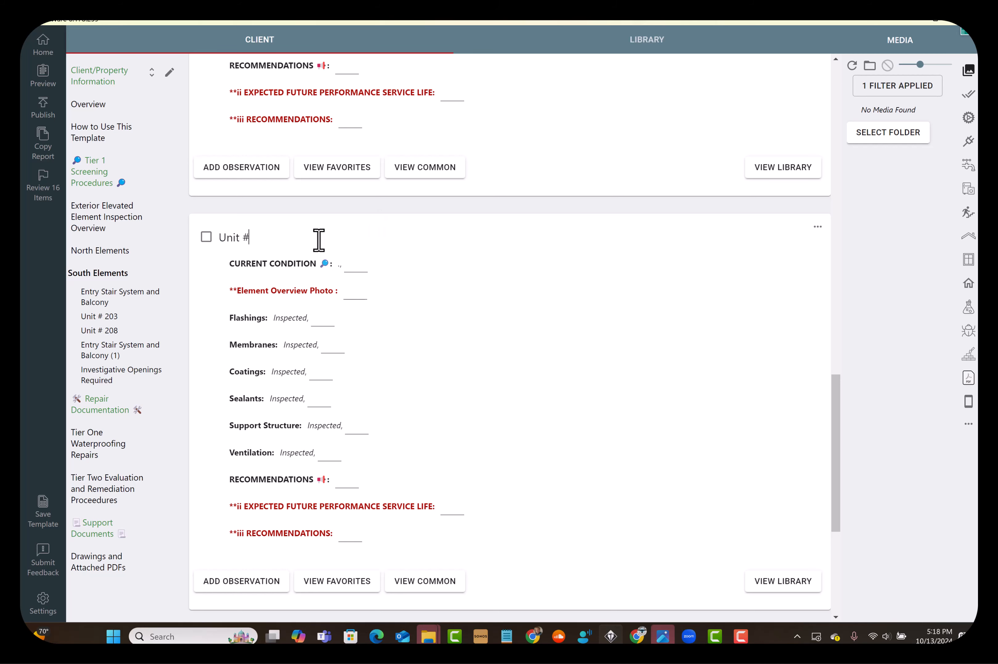
{"action": "type", "text": " 210"}
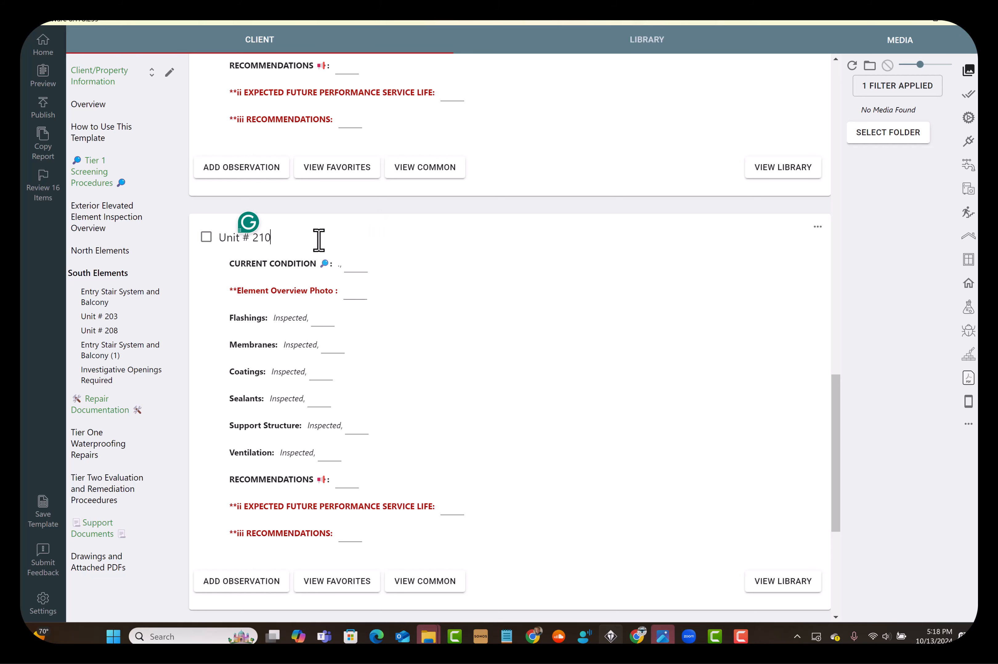
Go to the North Elements chapter and make two copies of its Element #1 section
{"action": "scroll", "coordinate": [532, 335], "scroll_direction": "up", "scroll_amount": 1}
{"action": "scroll", "coordinate": [532, 334], "scroll_direction": "up", "scroll_amount": 10}
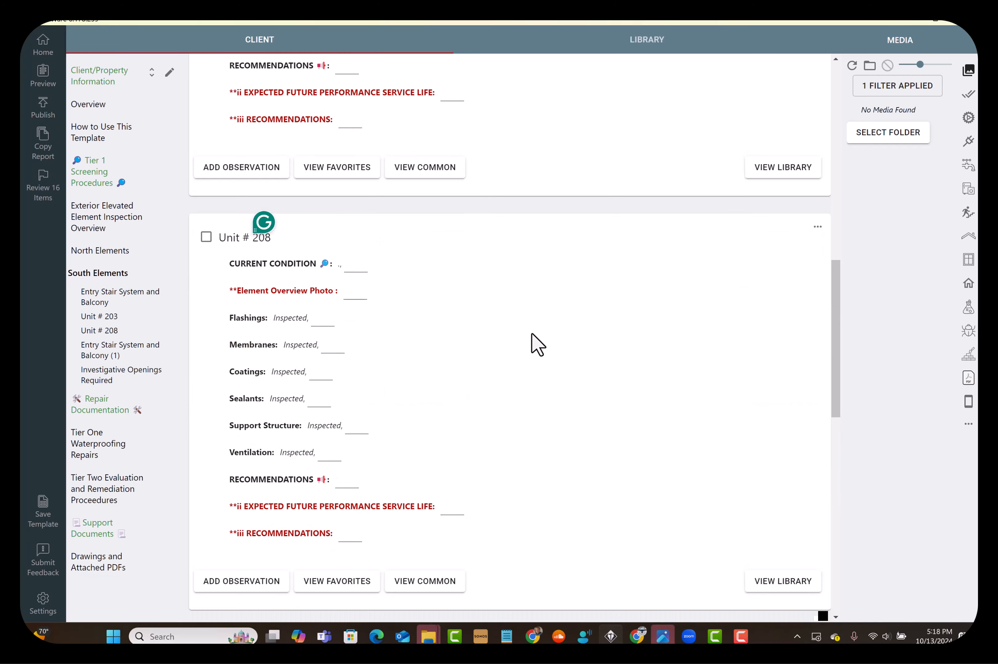
{"action": "scroll", "coordinate": [470, 333], "scroll_direction": "up", "scroll_amount": 3}
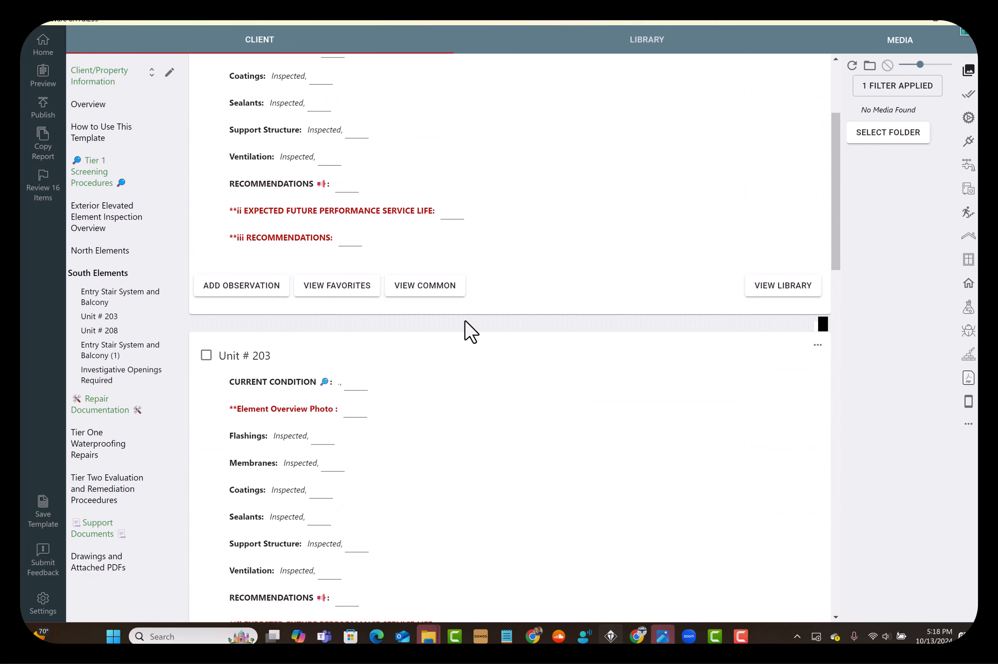
{"action": "left_click", "coordinate": [94, 254]}
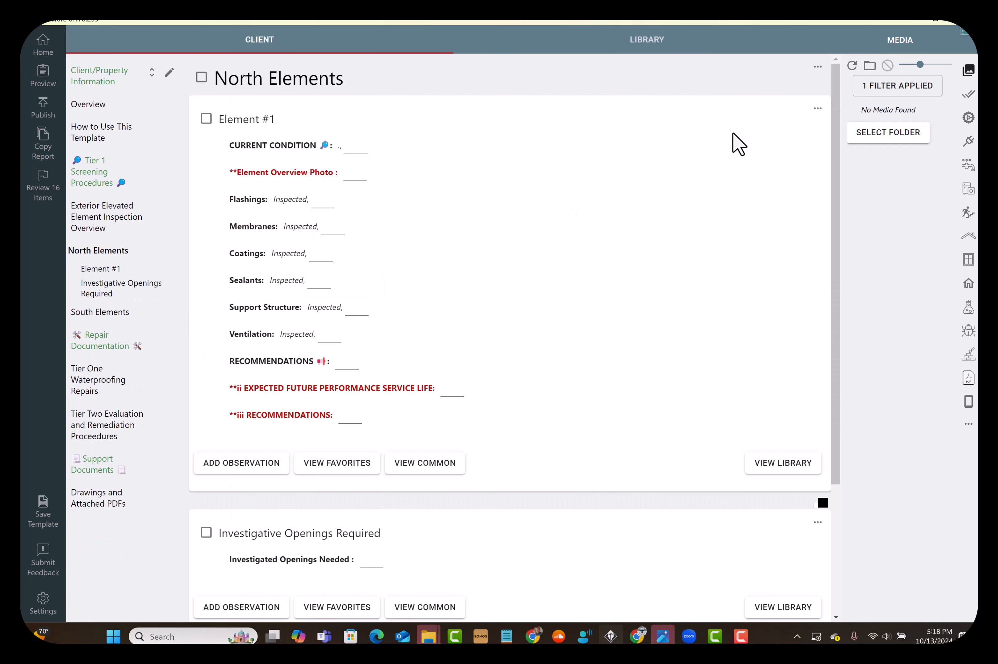
{"action": "left_click", "coordinate": [823, 110]}
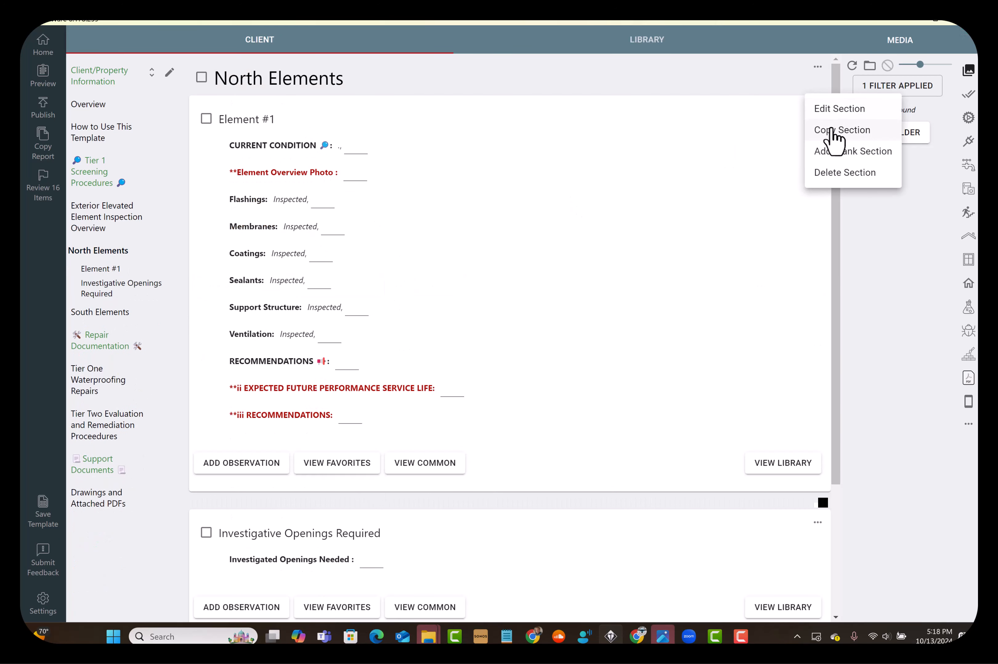
{"action": "left_click", "coordinate": [829, 129]}
{"action": "left_click", "coordinate": [817, 109]}
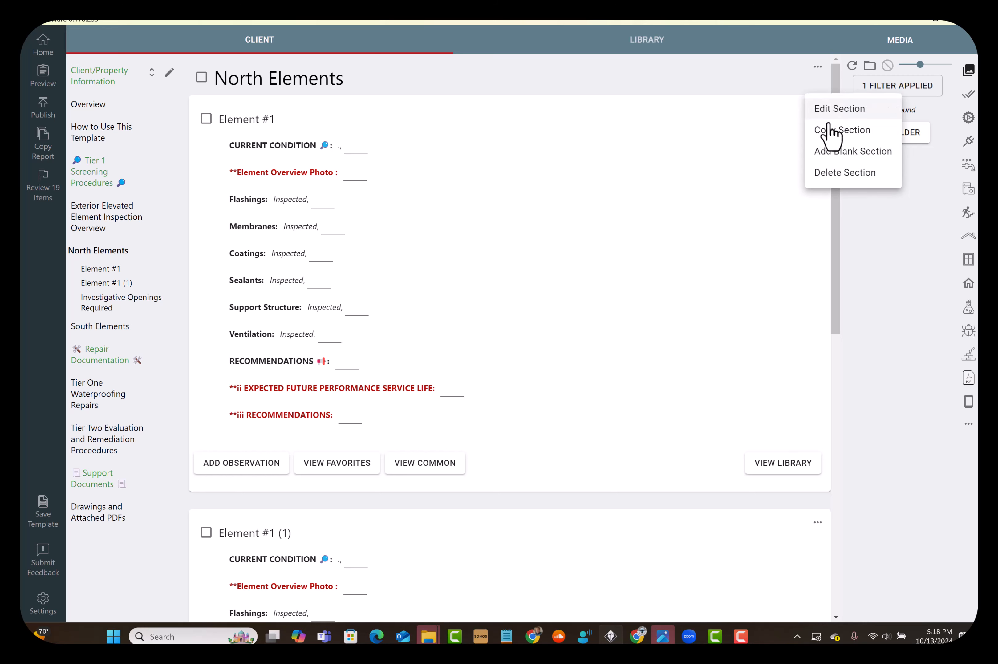
{"action": "left_click", "coordinate": [828, 130]}
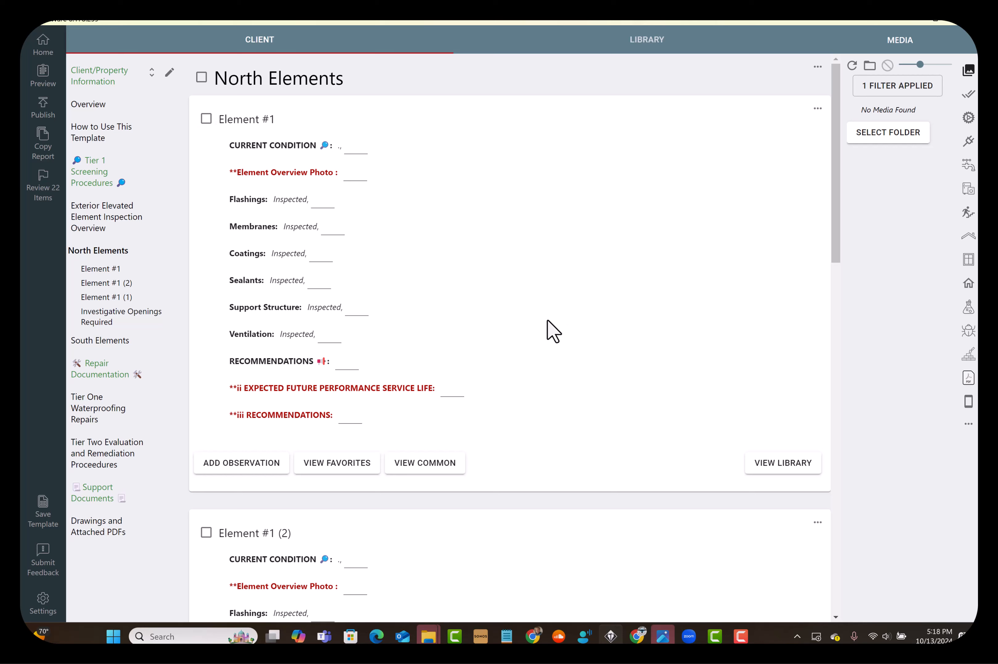
Rename the original Element #1 section under North Elements as Unit # 209
{"action": "left_click", "coordinate": [116, 253]}
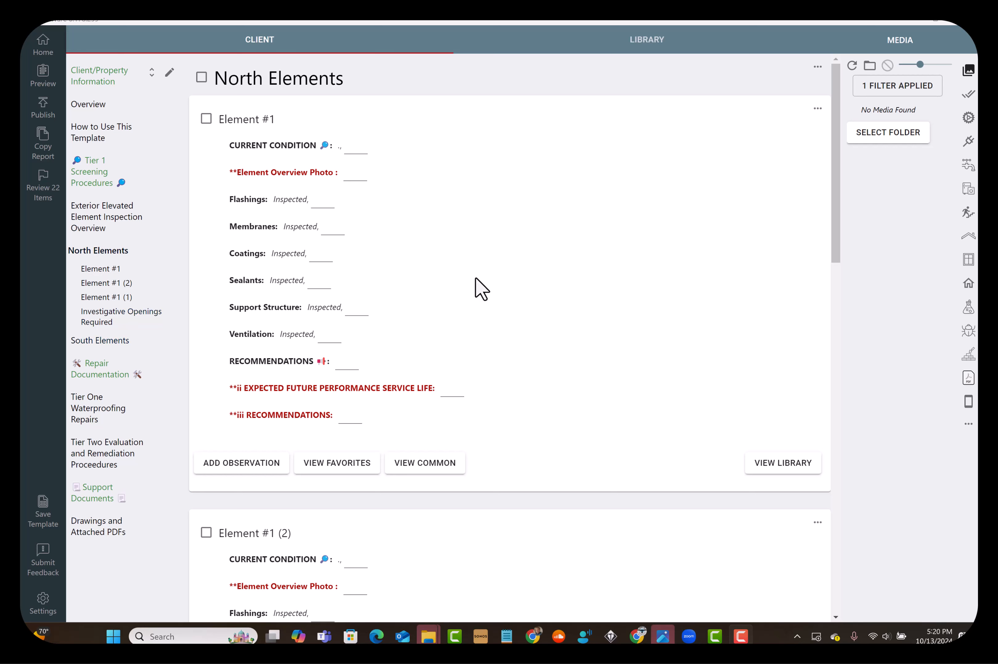
{"action": "triple_click", "coordinate": [246, 122]}
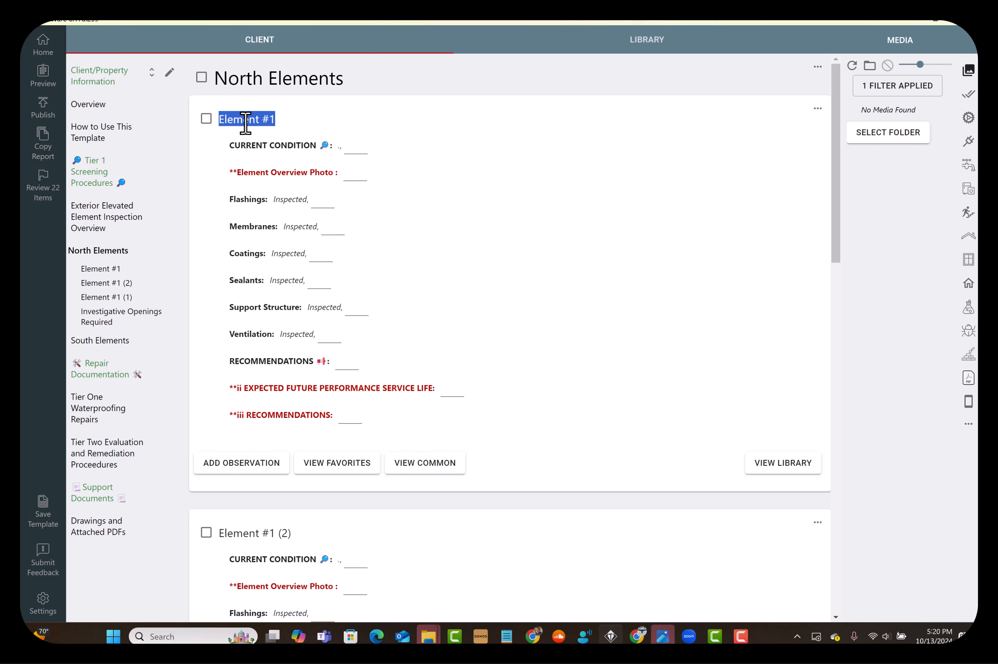
{"action": "type", "text": "Unit # 209"}
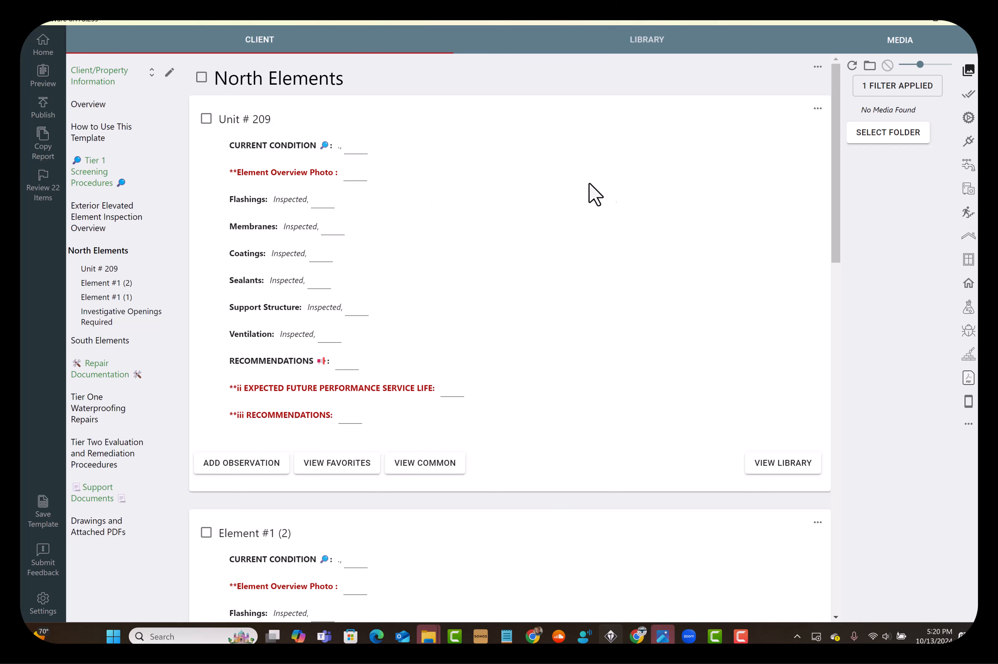
Add the photos IMG_0377 through IMG_0416 from the A-Frame folder in Pictures to the mobile media
{"action": "left_click", "coordinate": [968, 401]}
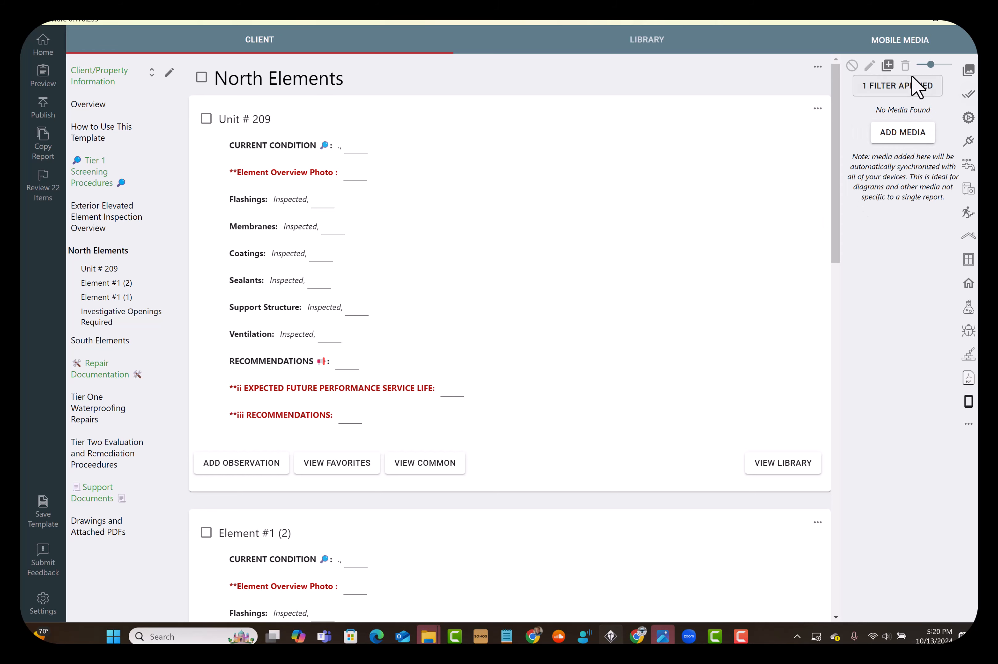
{"action": "left_click", "coordinate": [889, 68]}
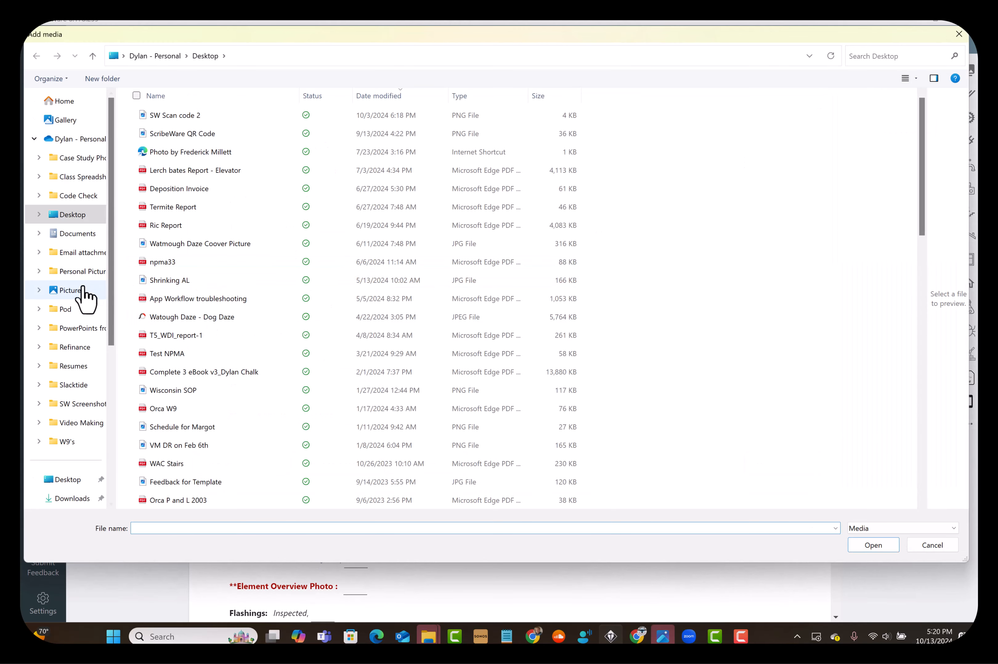
{"action": "left_click", "coordinate": [83, 289]}
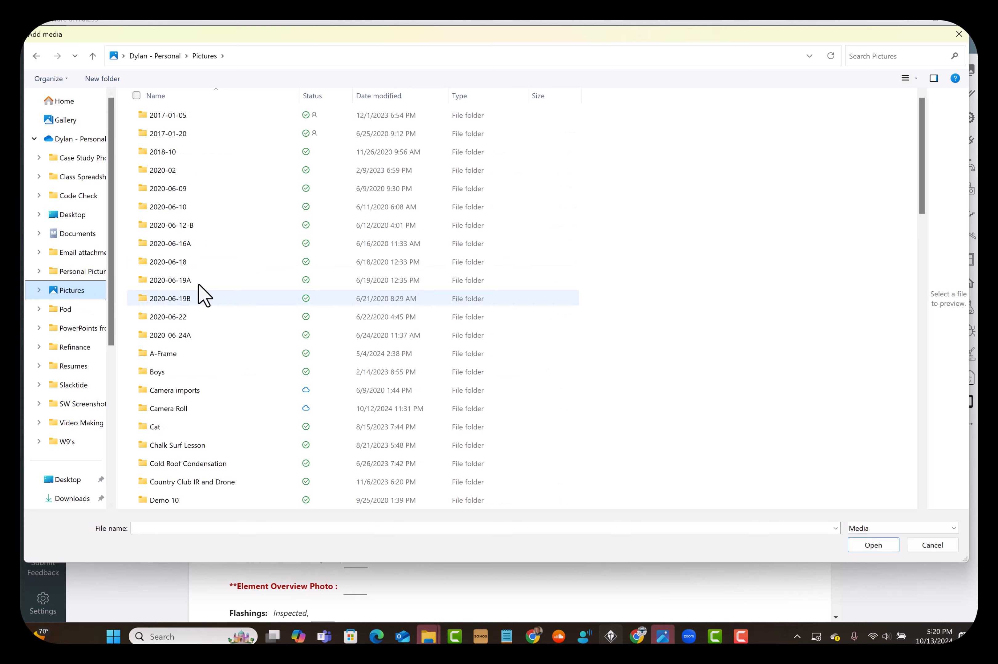
{"action": "left_click", "coordinate": [170, 354]}
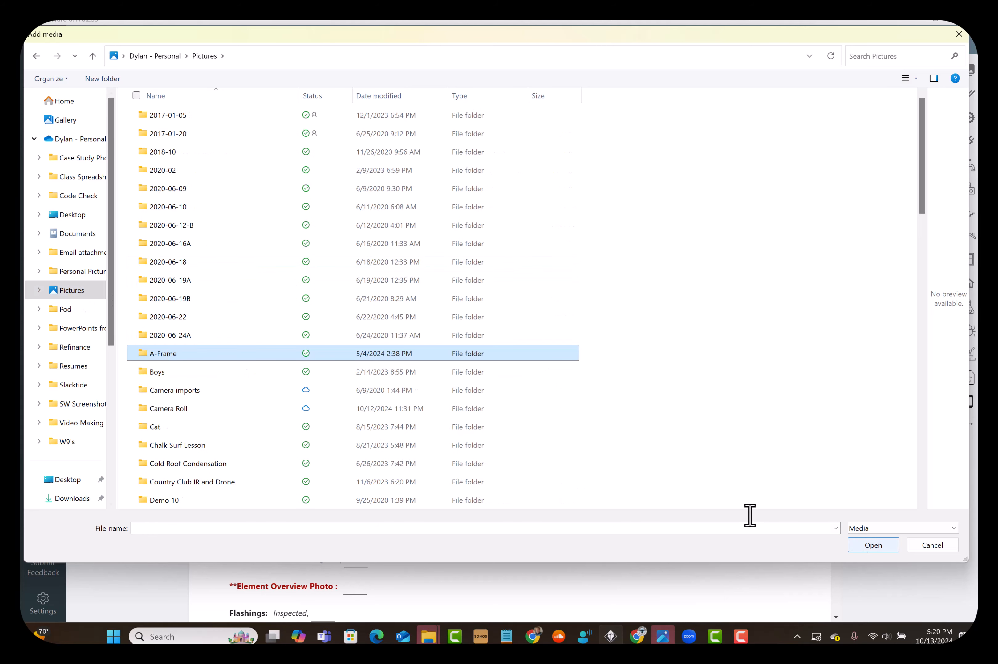
{"action": "double_click", "coordinate": [179, 353]}
{"action": "left_click", "coordinate": [183, 136]}
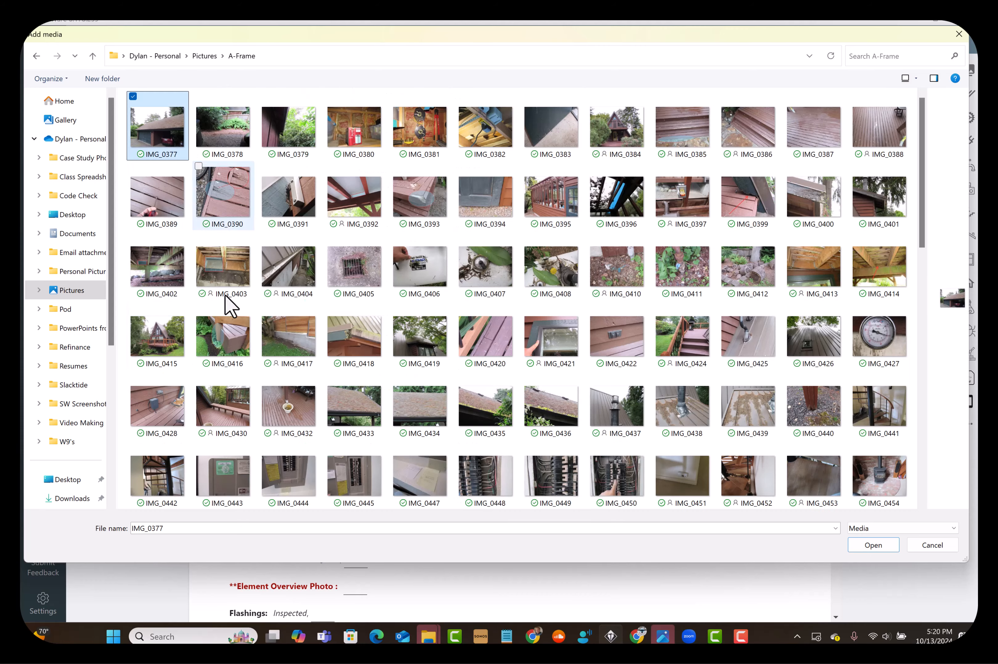
{"action": "left_click", "coordinate": [218, 339], "text": "shift"}
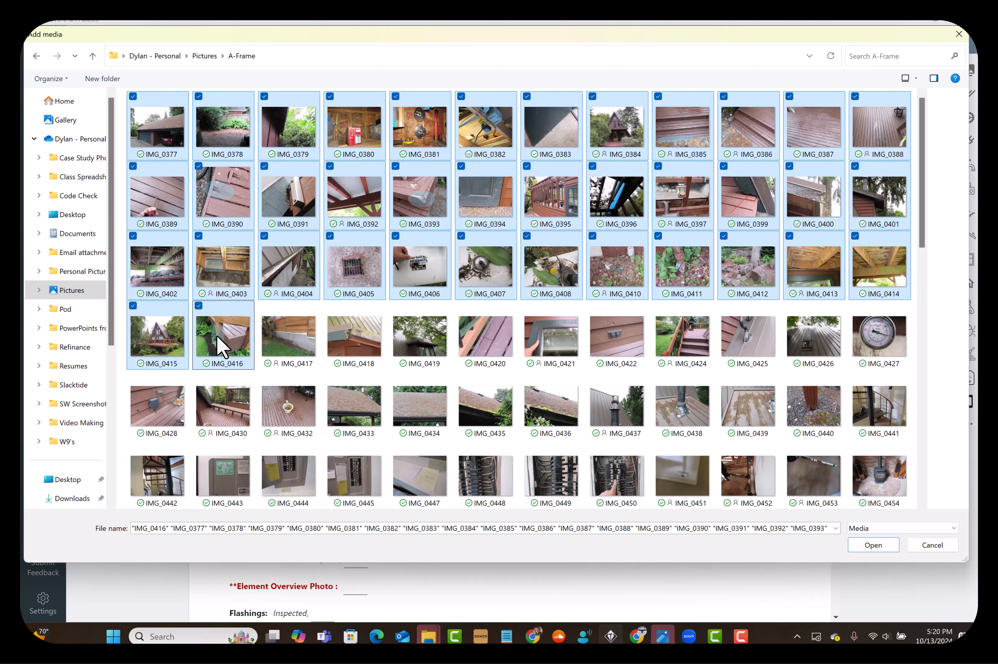
{"action": "left_click", "coordinate": [858, 545]}
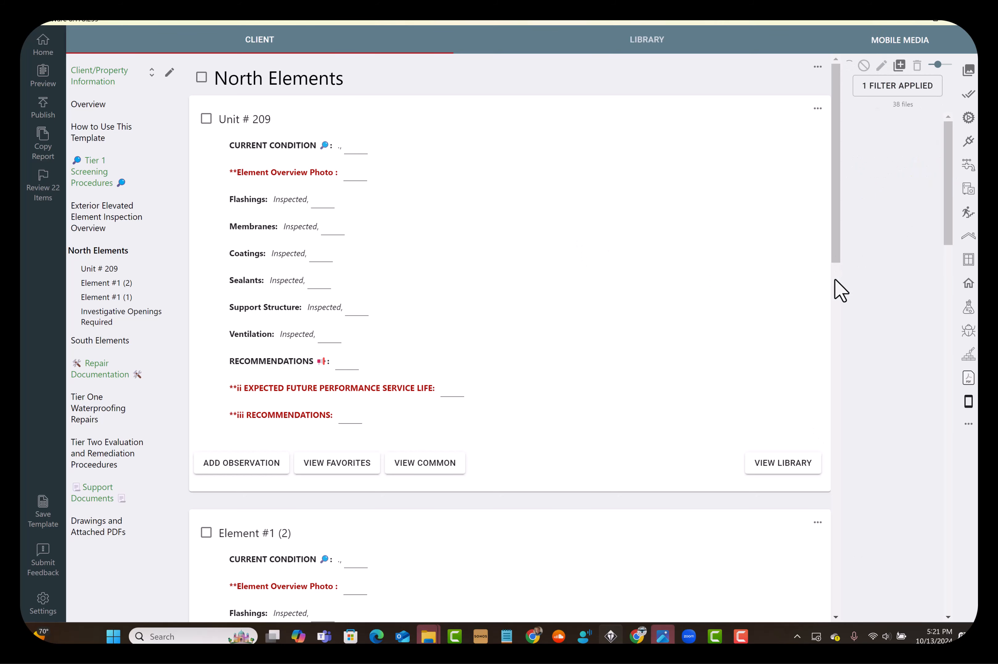
Fill in Unit # 209's Element Overview Photo with the camera option and attach the garage and fern garden photos, widening the media area first
{"action": "left_click_drag", "start_coordinate": [840, 280], "coordinate": [804, 285]}
{"action": "left_click_drag", "start_coordinate": [723, 309], "coordinate": [704, 298]}
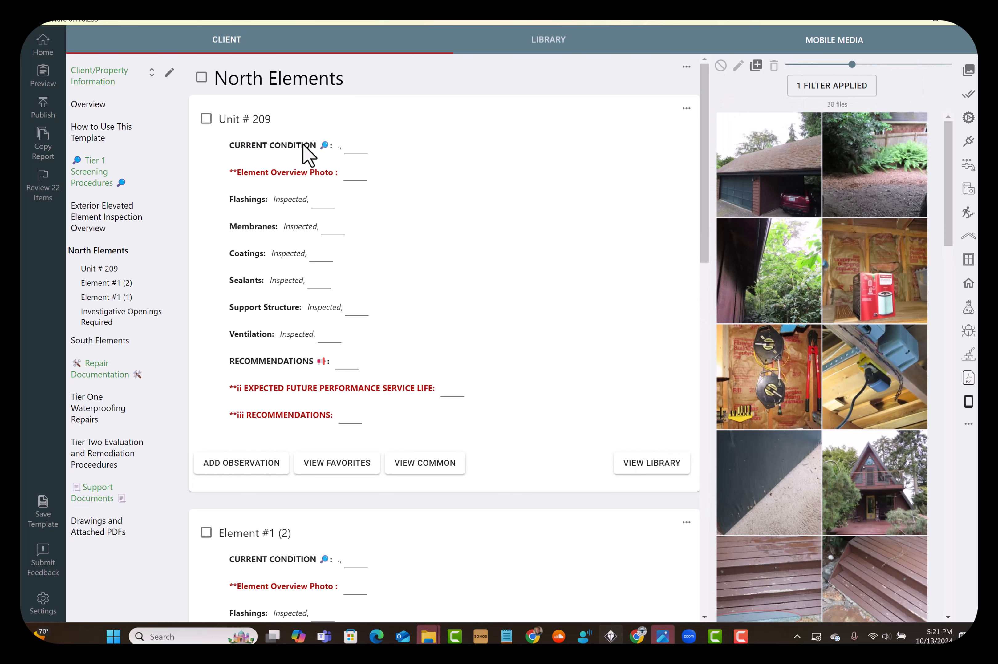
{"action": "left_click", "coordinate": [358, 177]}
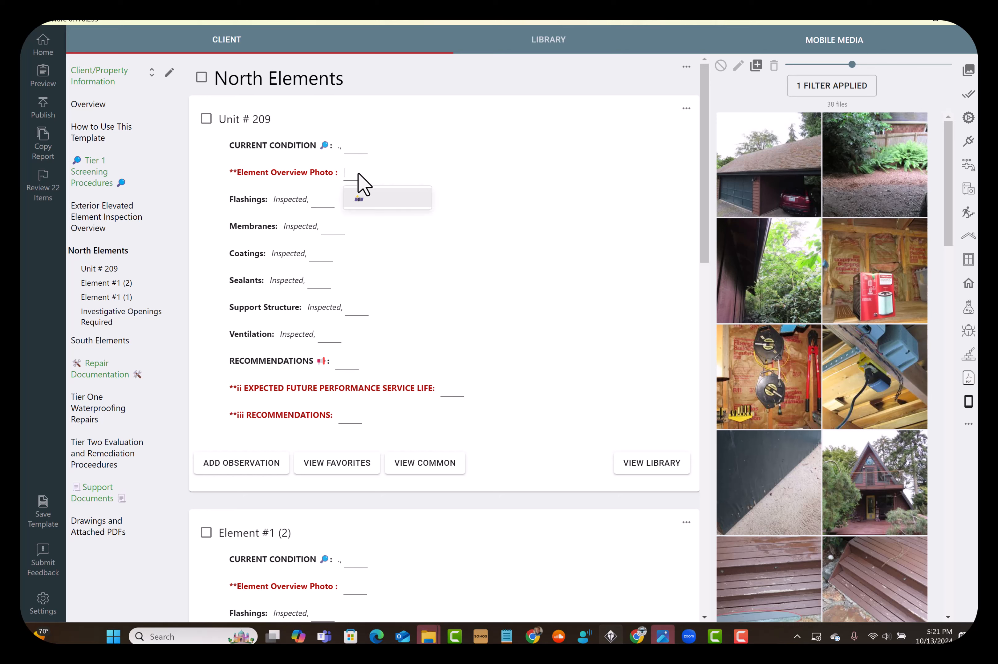
{"action": "left_click", "coordinate": [360, 200]}
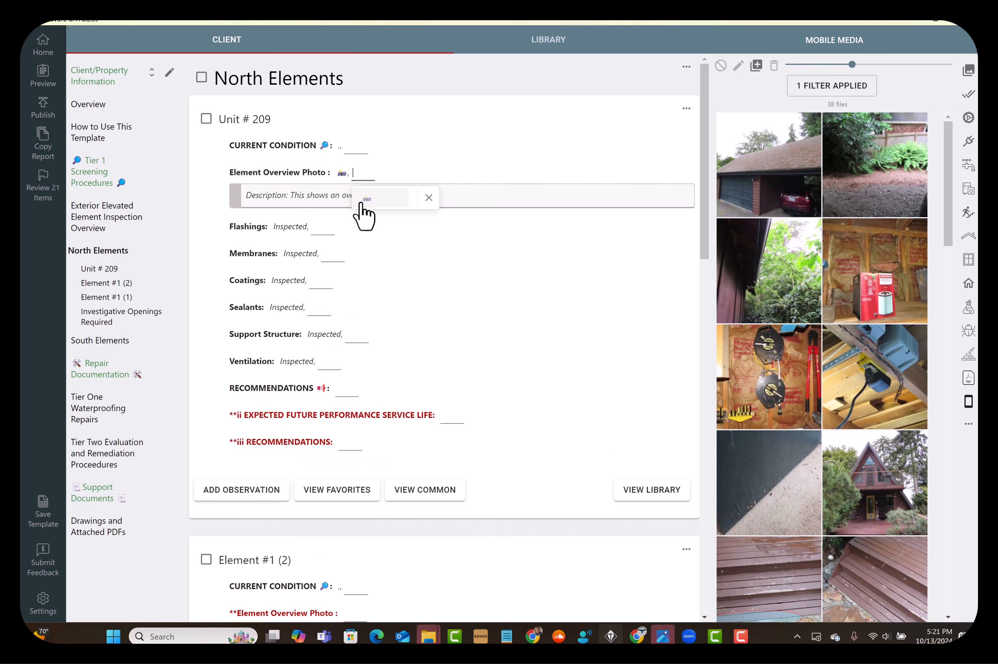
{"action": "left_click", "coordinate": [772, 182]}
{"action": "left_click_drag", "start_coordinate": [848, 184], "coordinate": [505, 202]}
{"action": "left_click", "coordinate": [508, 431]}
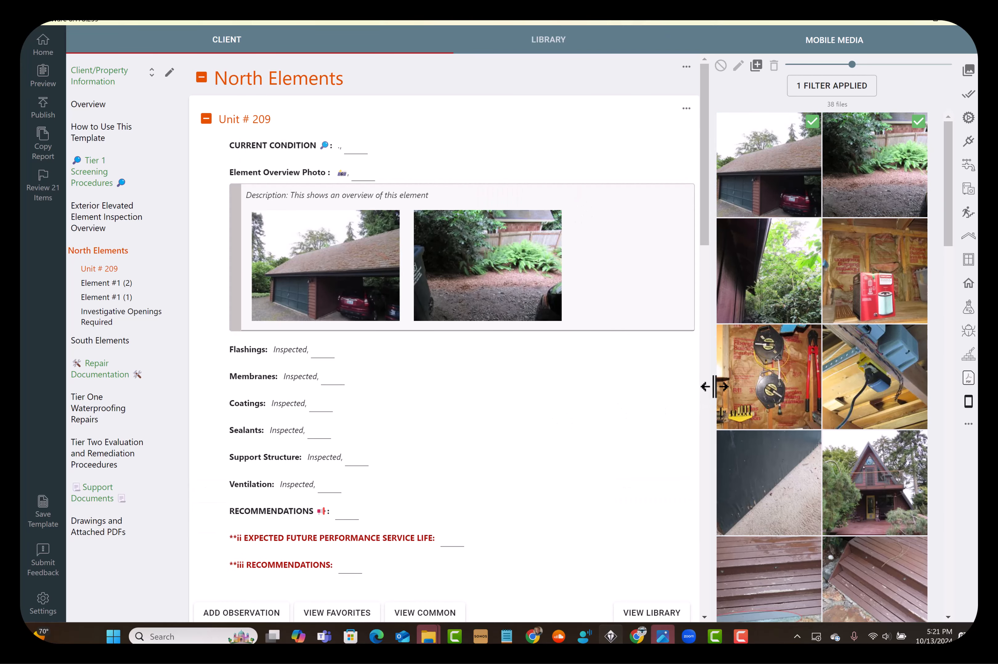
Narrow the mobile media area to give the Unit # 209 form more width
{"action": "left_click_drag", "start_coordinate": [713, 386], "coordinate": [759, 383]}
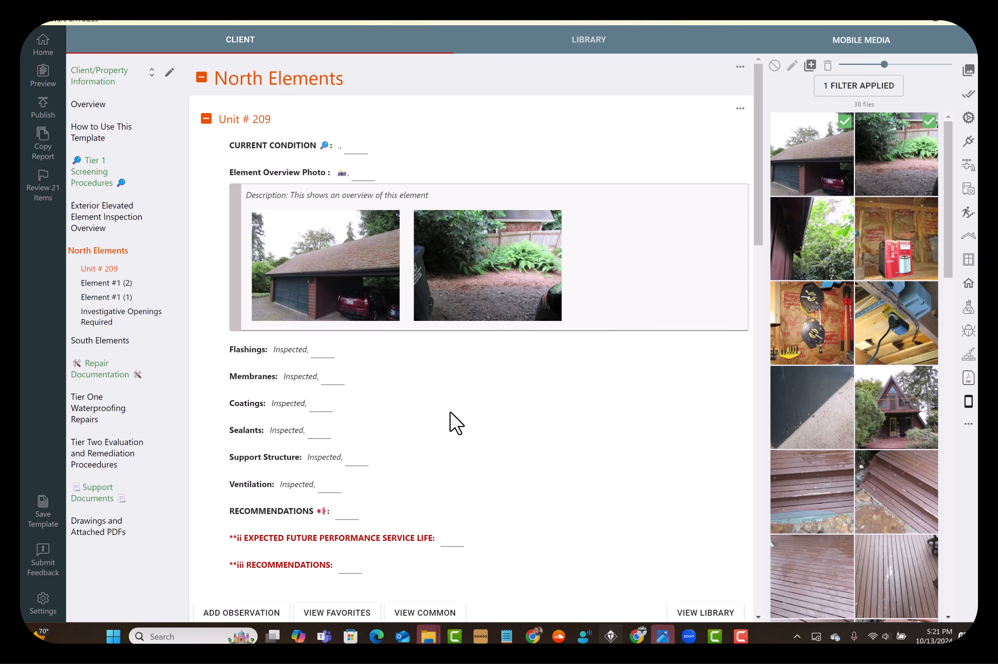
{"action": "scroll", "coordinate": [455, 423], "scroll_direction": "down", "scroll_amount": 2}
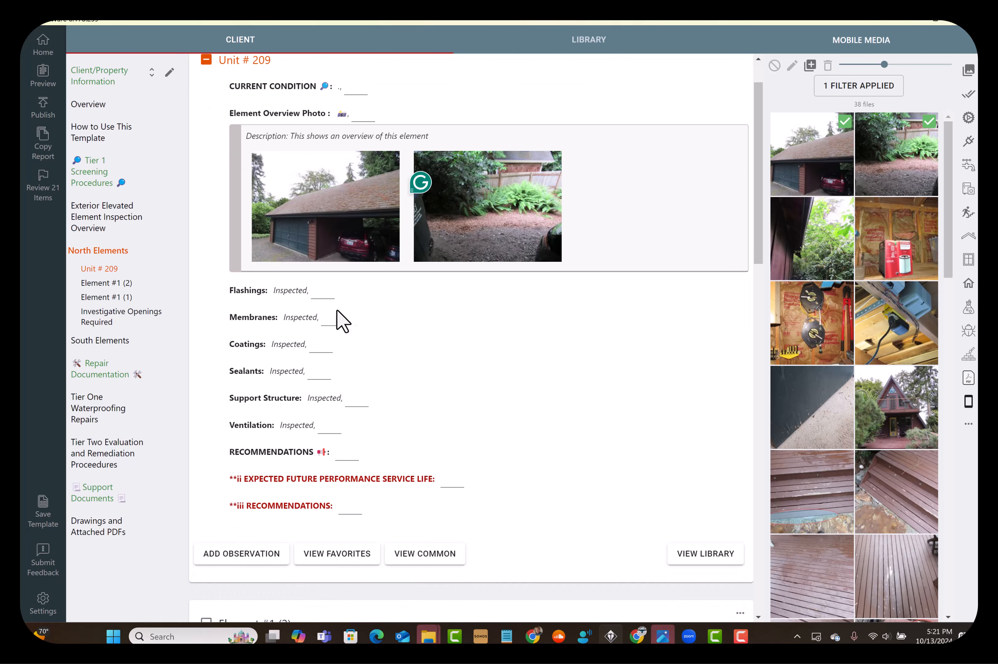
{"action": "scroll", "coordinate": [362, 309], "scroll_direction": "down", "scroll_amount": 2}
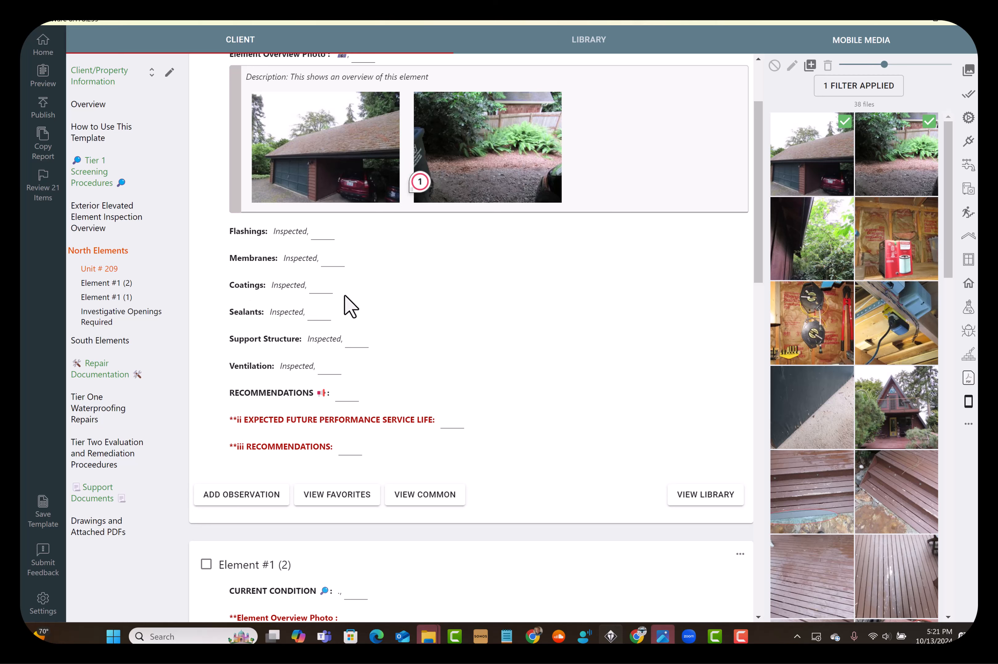
Mark Unit # 209's Membranes and Sealants as Defective
{"action": "left_click", "coordinate": [337, 256]}
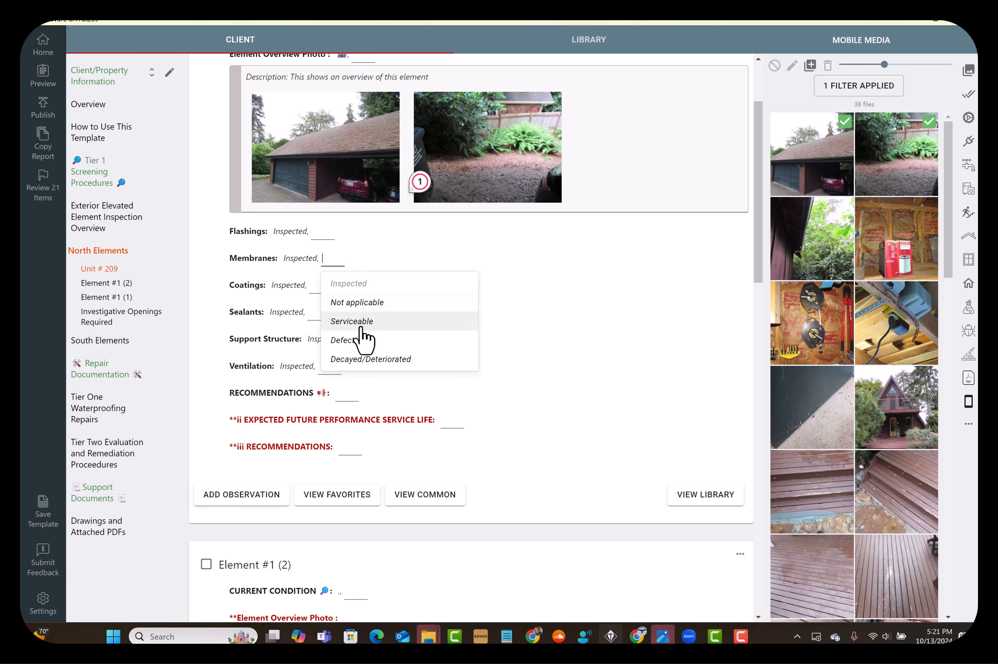
{"action": "left_click", "coordinate": [358, 340]}
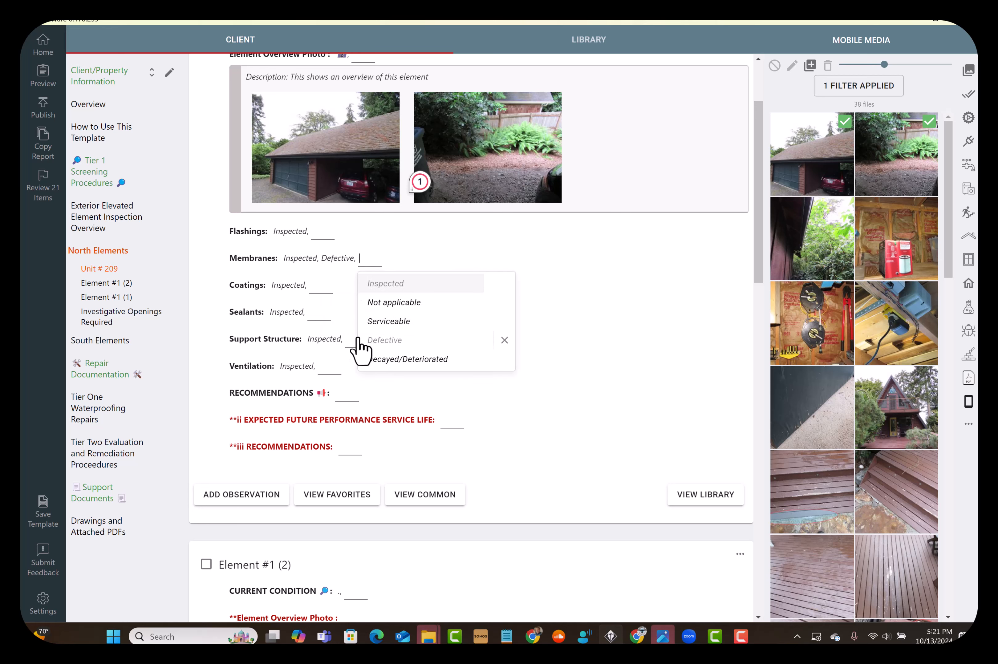
{"action": "left_click", "coordinate": [658, 372]}
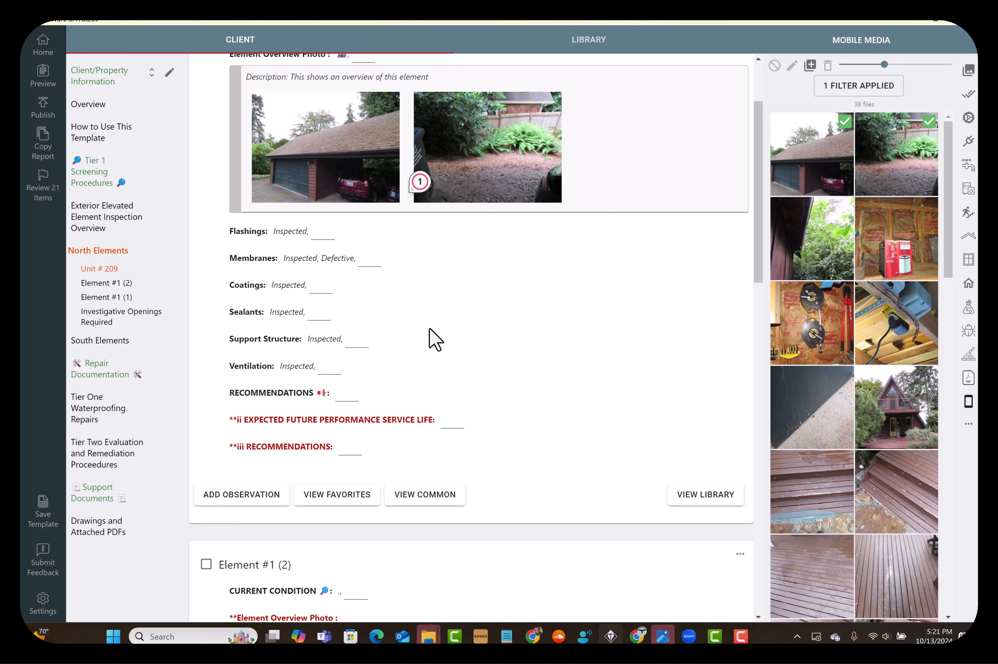
{"action": "left_click", "coordinate": [321, 313]}
{"action": "left_click", "coordinate": [343, 394]}
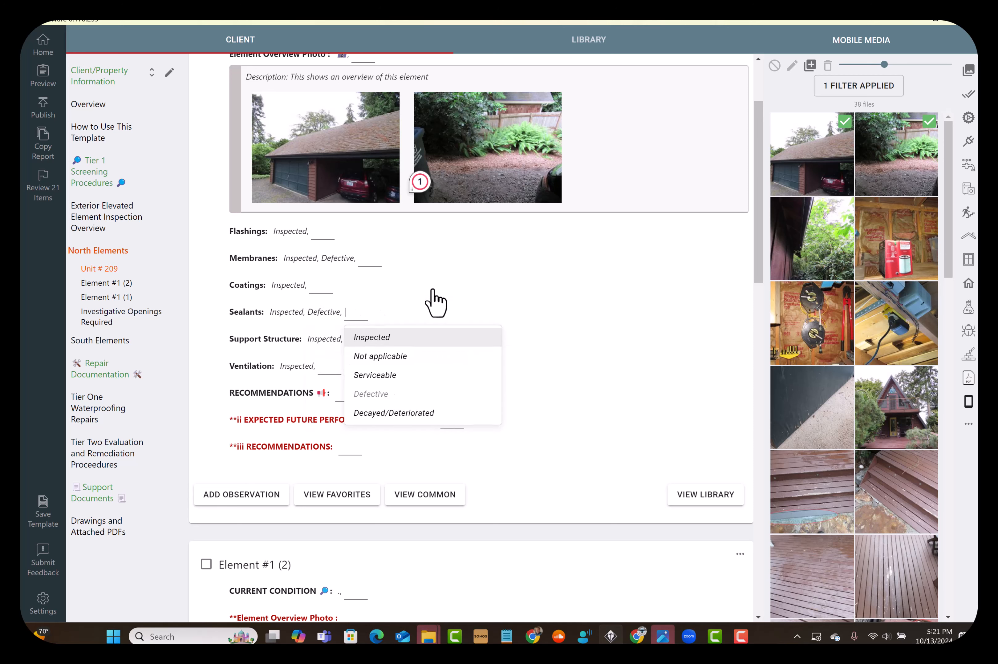
{"action": "left_click", "coordinate": [556, 352]}
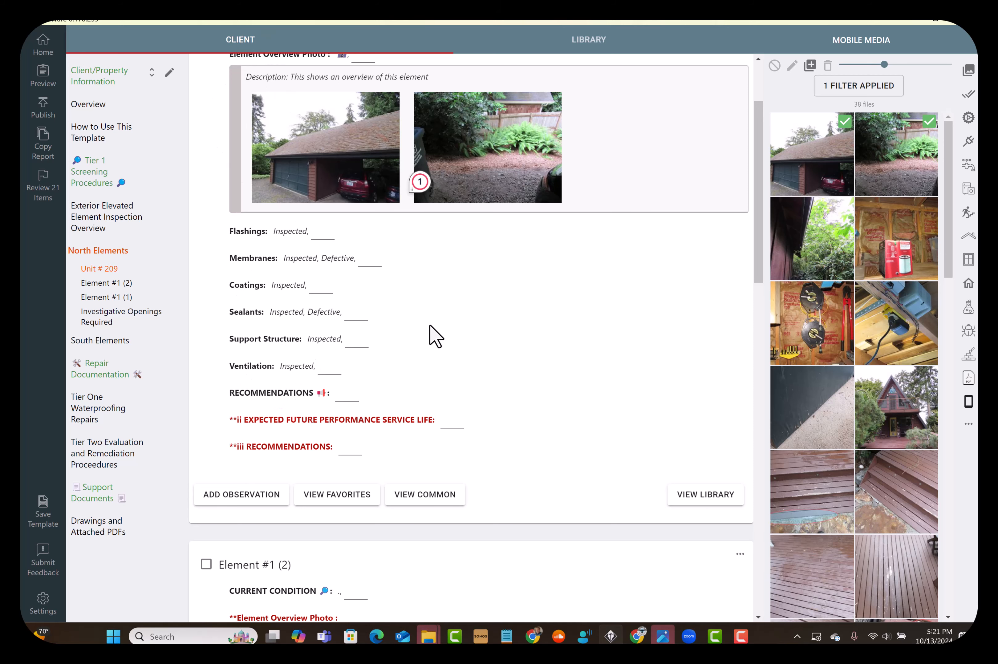
Set Unit # 209's expected future performance service life to 12 MONTHS
{"action": "scroll", "coordinate": [430, 335], "scroll_direction": "down", "scroll_amount": 3}
{"action": "scroll", "coordinate": [433, 321], "scroll_direction": "up", "scroll_amount": 4}
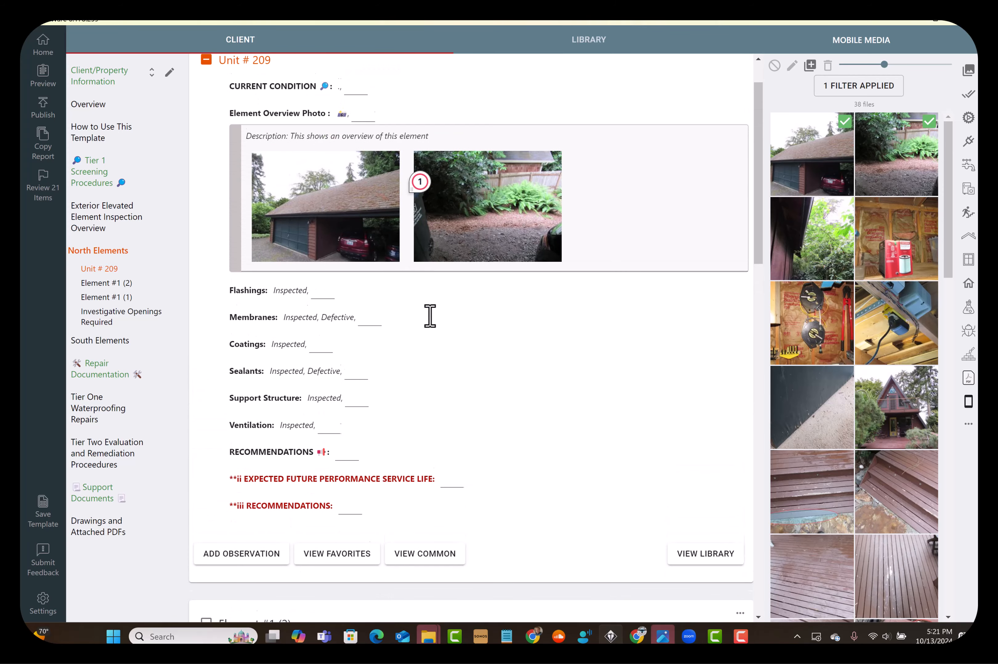
{"action": "scroll", "coordinate": [456, 318], "scroll_direction": "down", "scroll_amount": 4}
{"action": "scroll", "coordinate": [454, 300], "scroll_direction": "down", "scroll_amount": 2}
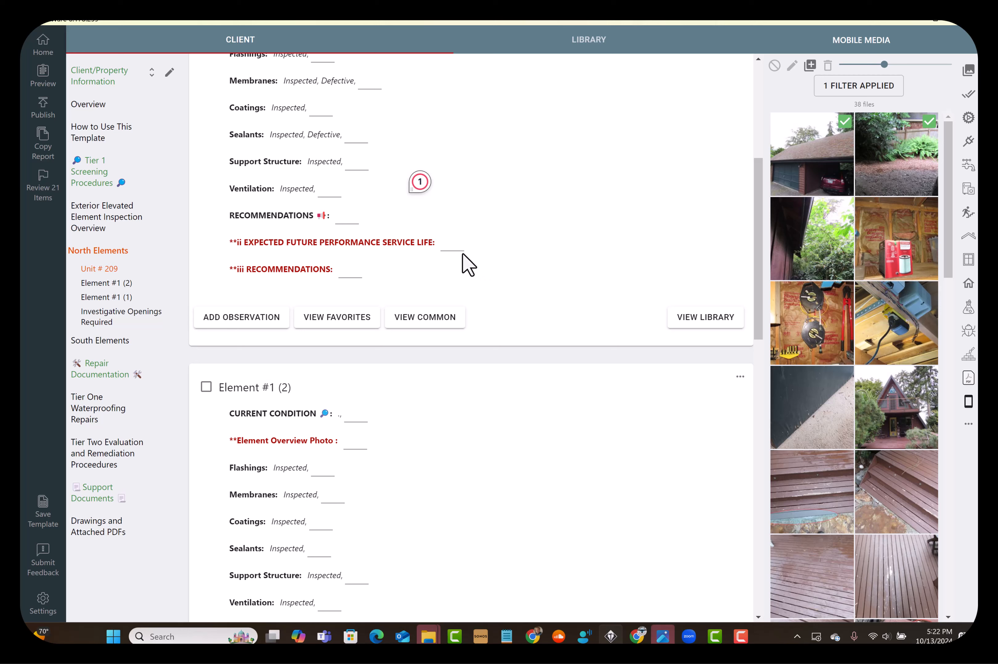
{"action": "left_click", "coordinate": [456, 244]}
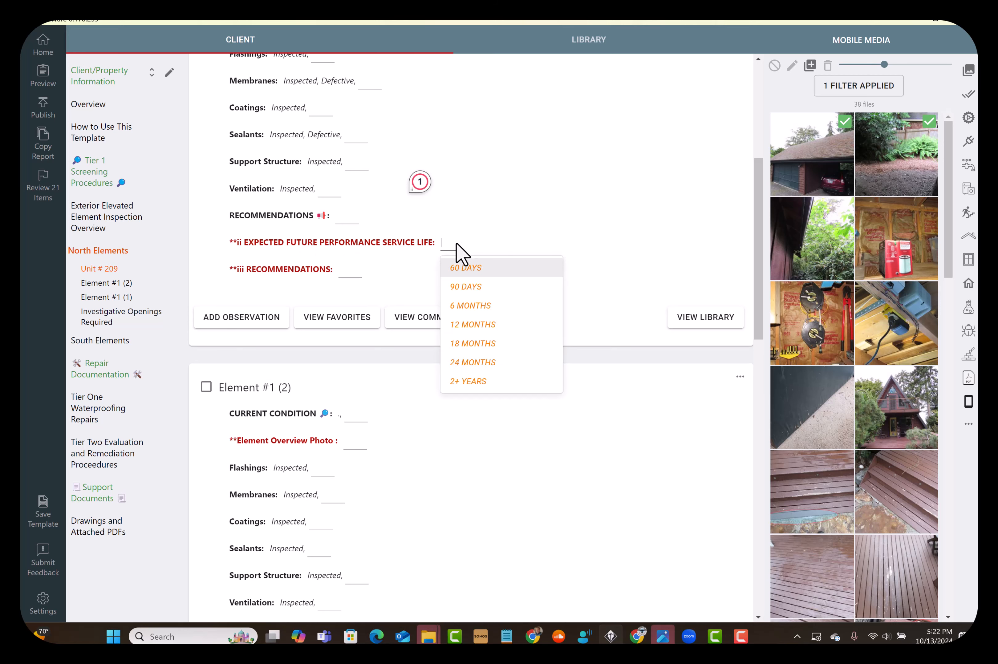
{"action": "left_click", "coordinate": [480, 329]}
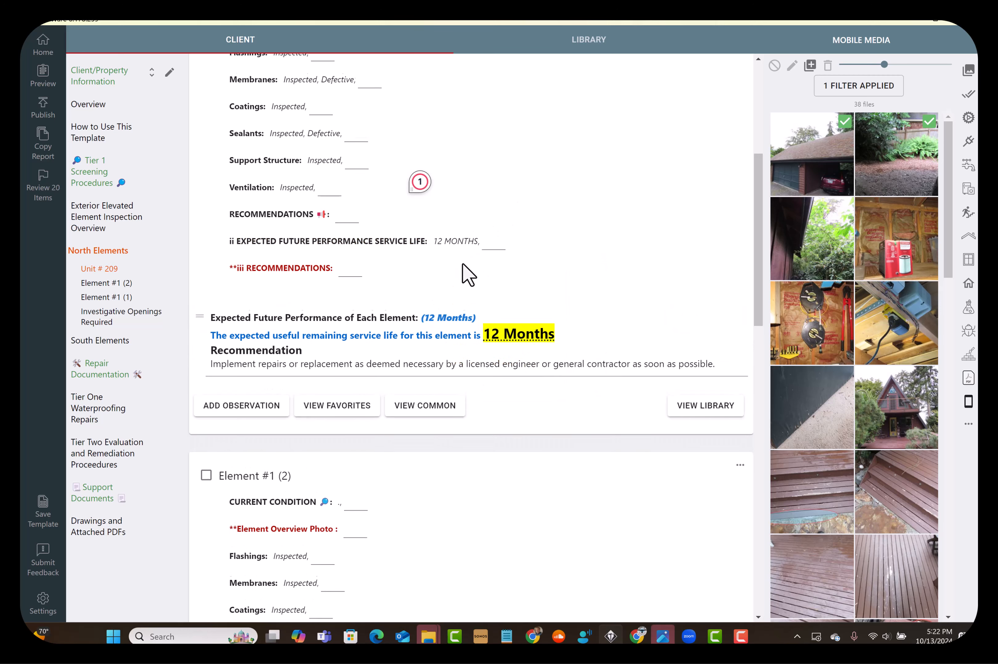
Set Unit # 209's iii Recommendations to Repairs Required ASAP
{"action": "scroll", "coordinate": [468, 275], "scroll_direction": "down", "scroll_amount": 3}
{"action": "left_click", "coordinate": [345, 155]}
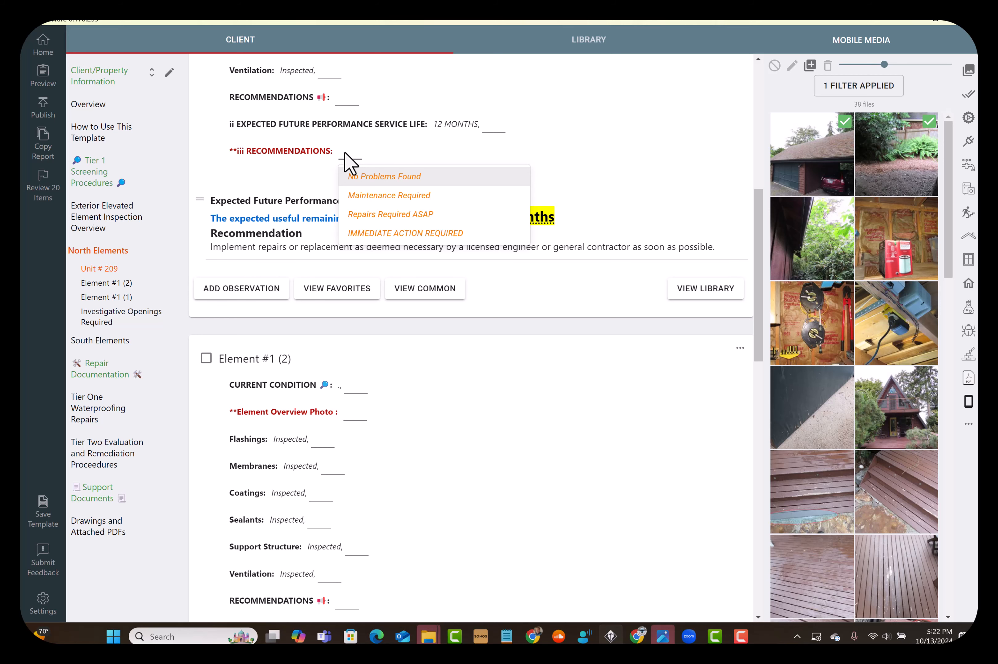
{"action": "left_click", "coordinate": [408, 217]}
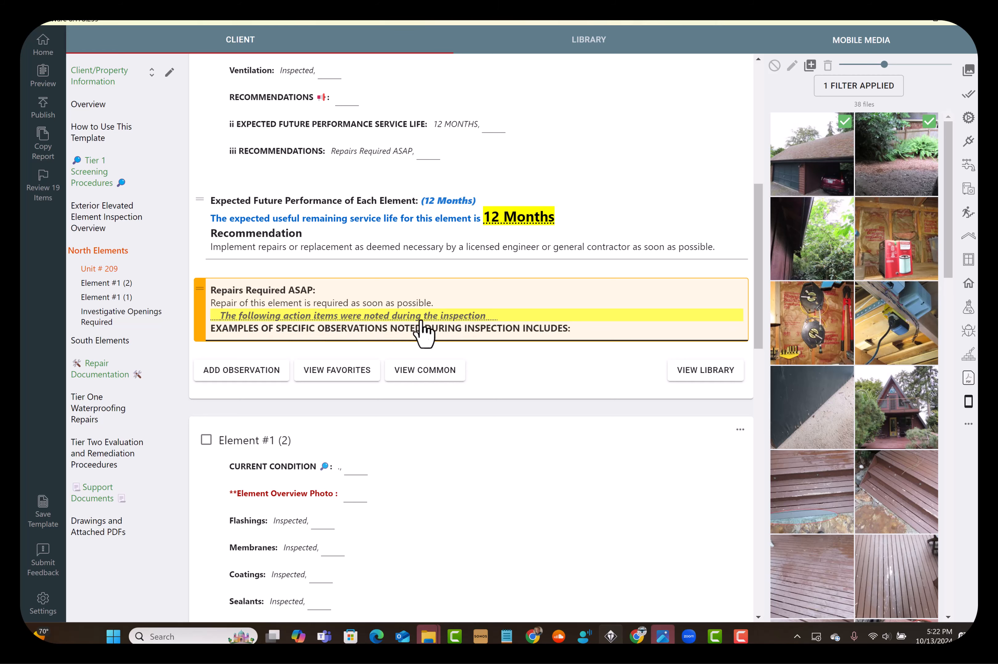
Select action item 3.4 about water sources requiring repair in the Repairs Required ASAP observation
{"action": "left_click", "coordinate": [414, 318]}
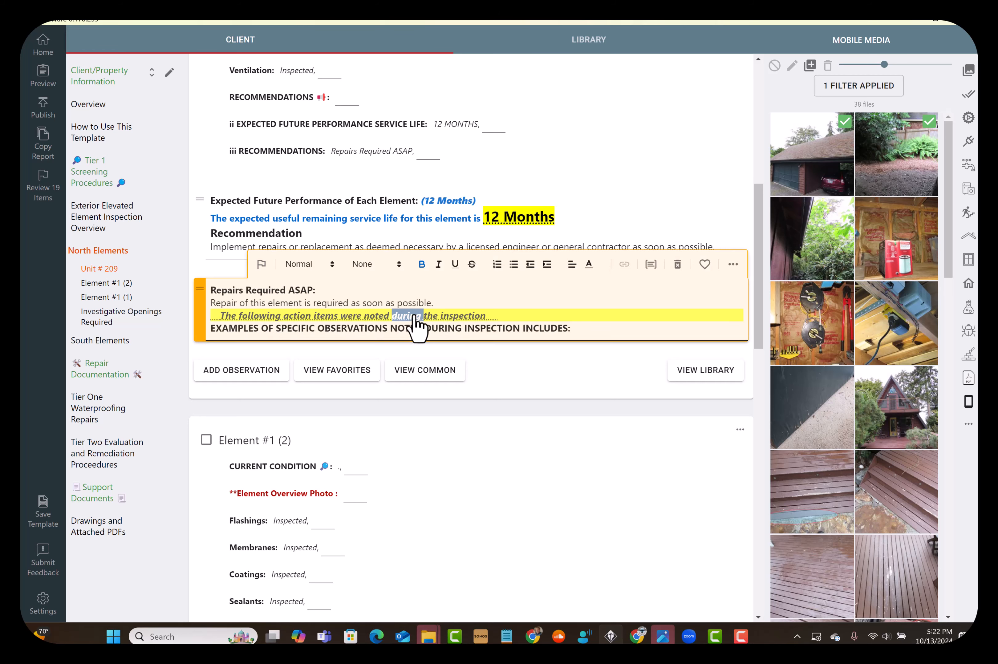
{"action": "left_click", "coordinate": [413, 315]}
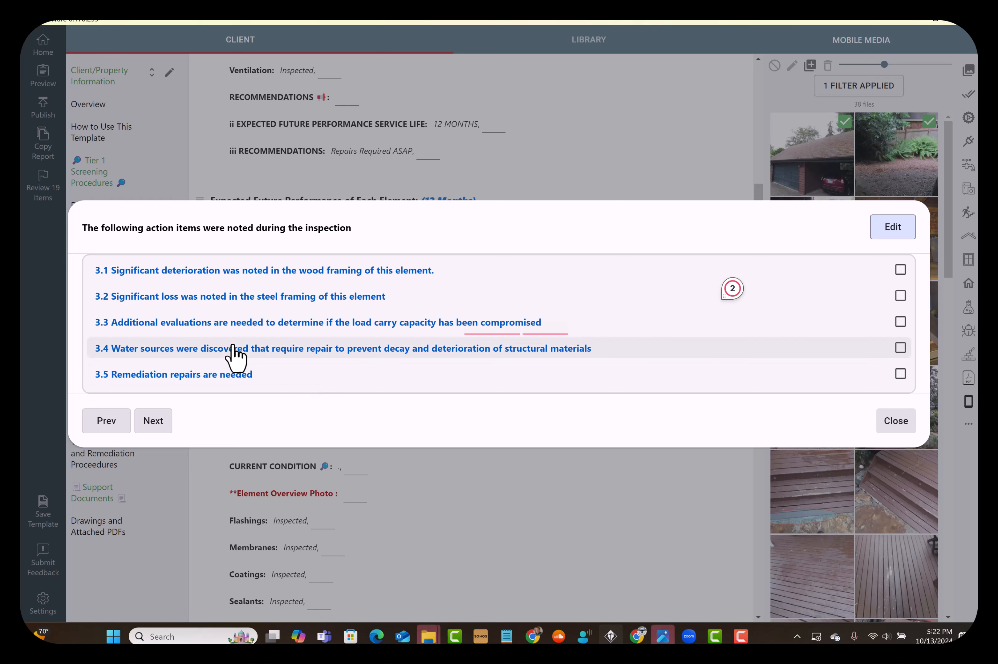
{"action": "left_click", "coordinate": [174, 349]}
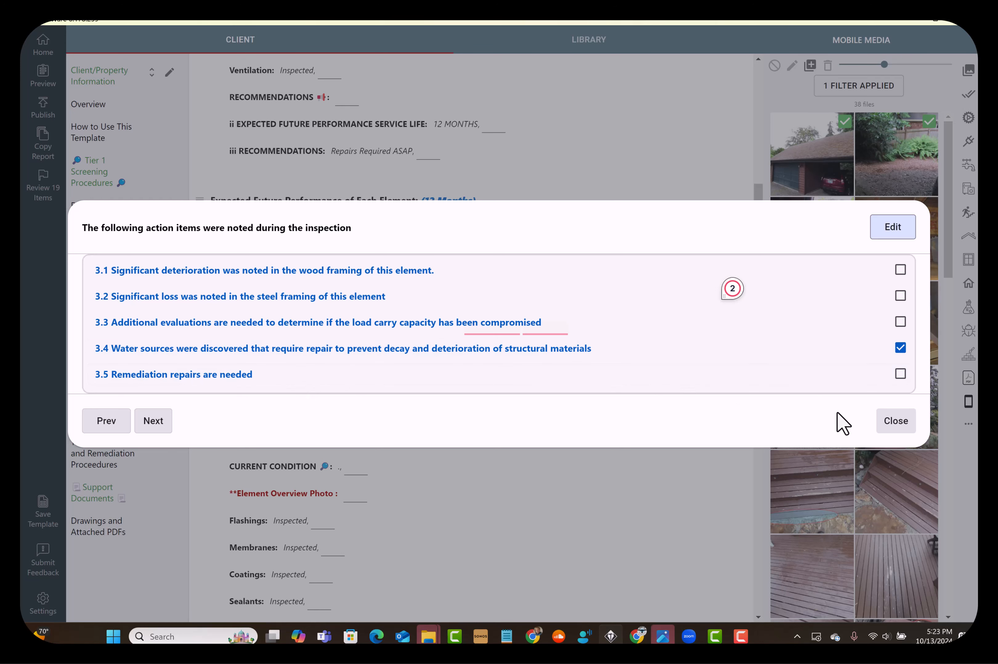
{"action": "left_click", "coordinate": [879, 426]}
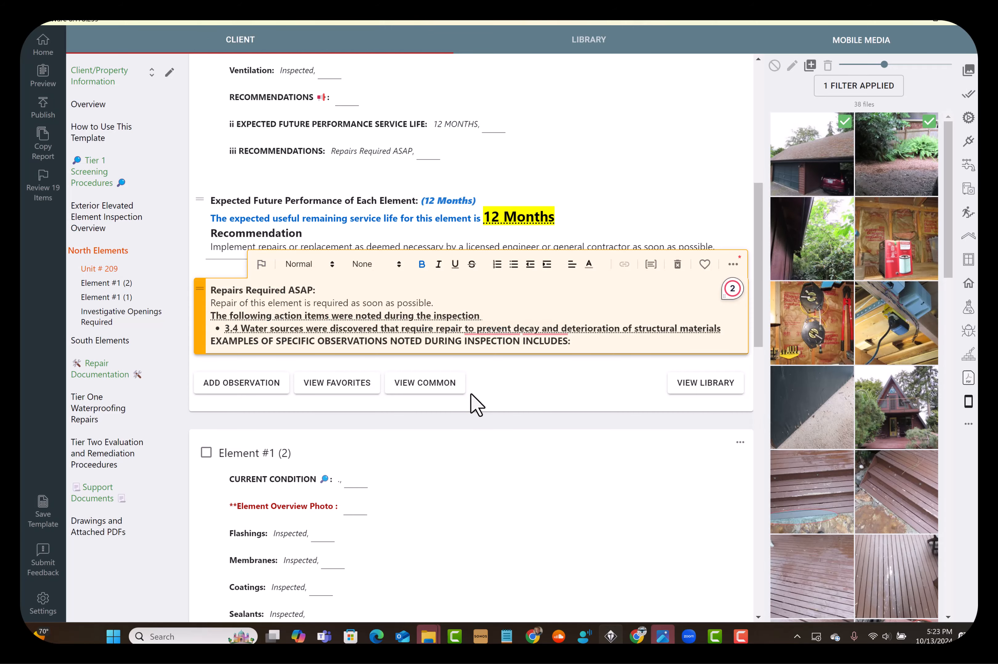
Attach the deck stairs photo and the worn deck boards photo from the mobile media to the Repairs Required ASAP observation
{"action": "scroll", "coordinate": [556, 406], "scroll_direction": "down", "scroll_amount": 1}
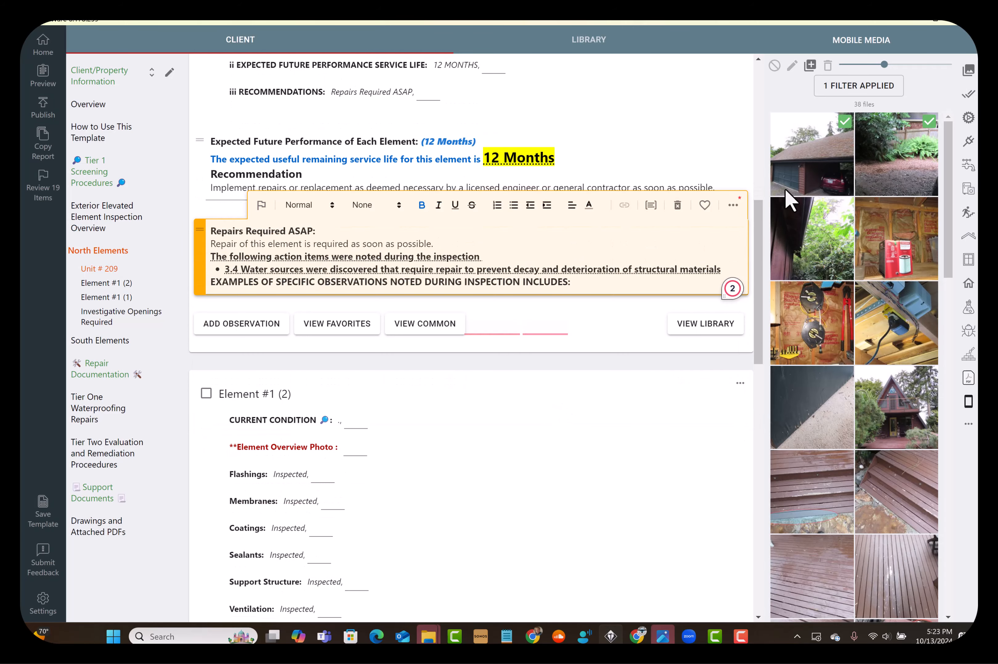
{"action": "scroll", "coordinate": [881, 408], "scroll_direction": "down", "scroll_amount": 3}
{"action": "left_click", "coordinate": [880, 380]}
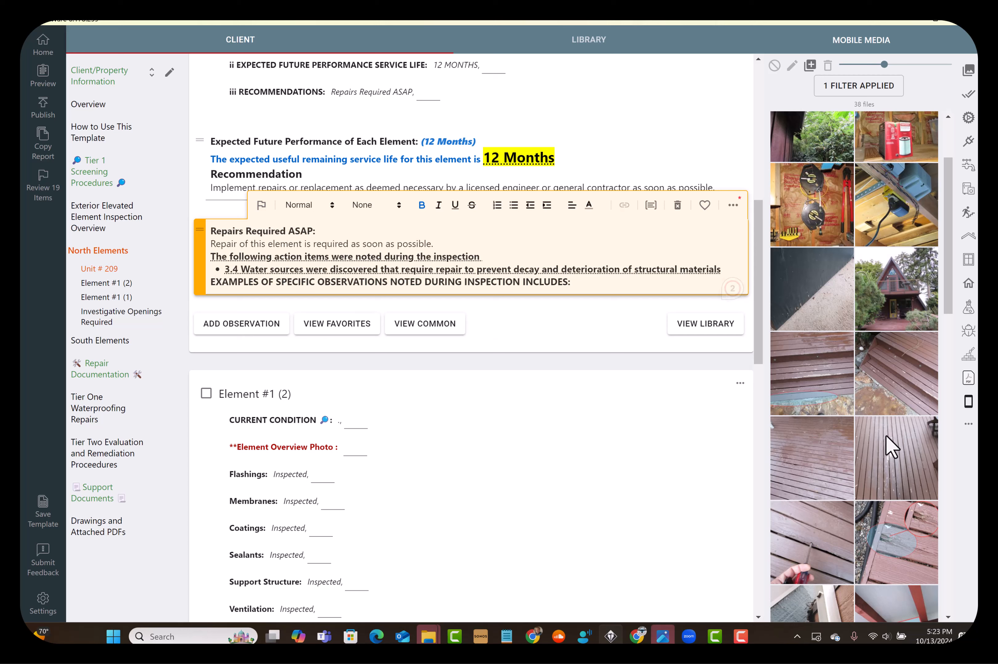
{"action": "left_click_drag", "start_coordinate": [885, 457], "coordinate": [551, 284]}
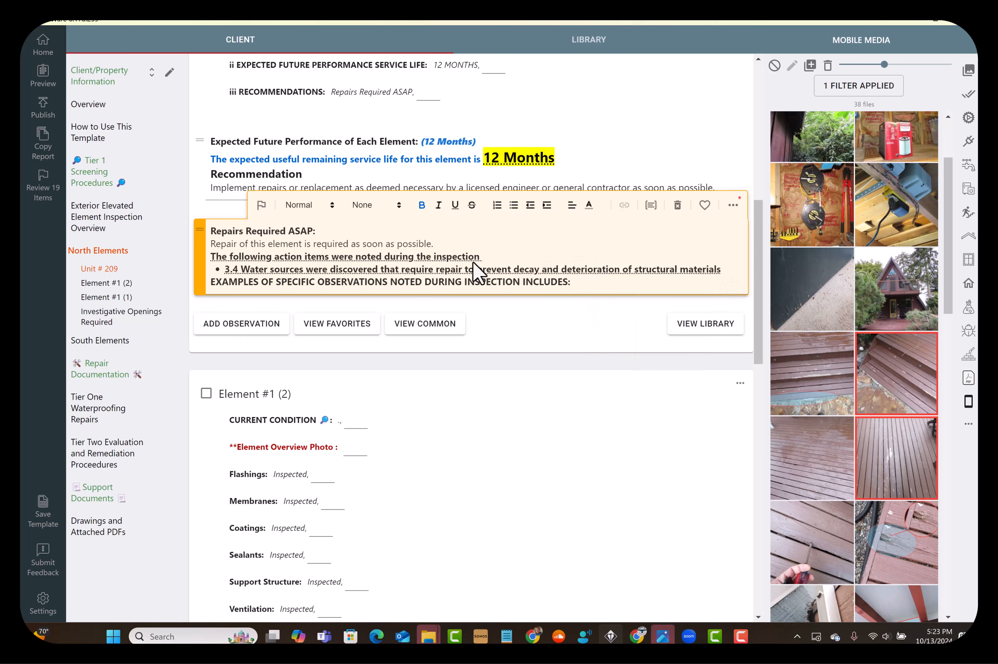
{"action": "left_click_drag", "start_coordinate": [890, 370], "coordinate": [300, 225]}
{"action": "scroll", "coordinate": [379, 271], "scroll_direction": "down", "scroll_amount": 1}
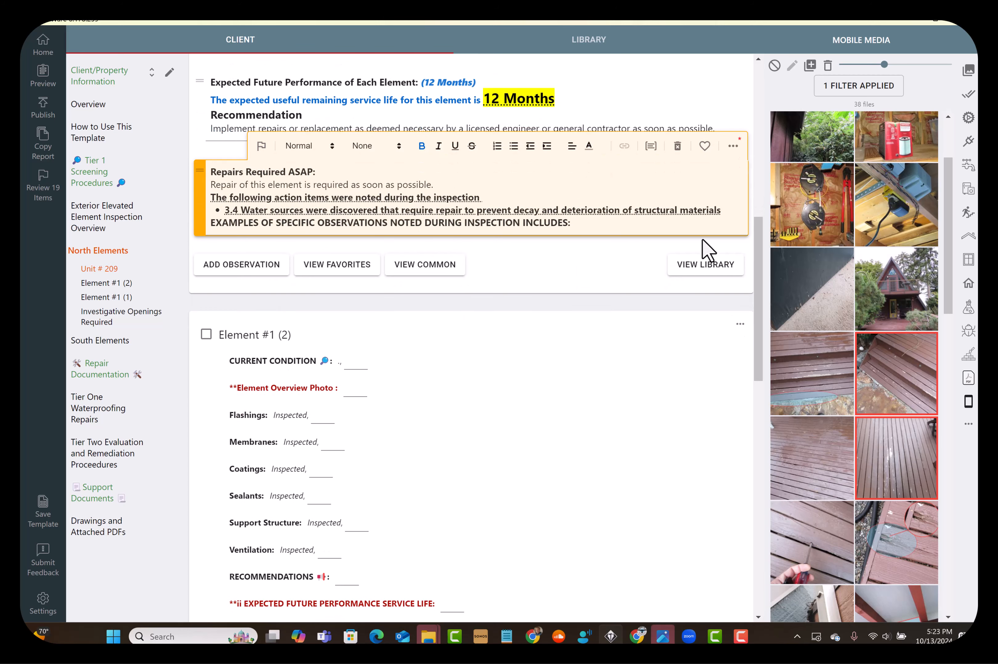
{"action": "left_click_drag", "start_coordinate": [901, 374], "coordinate": [508, 193]}
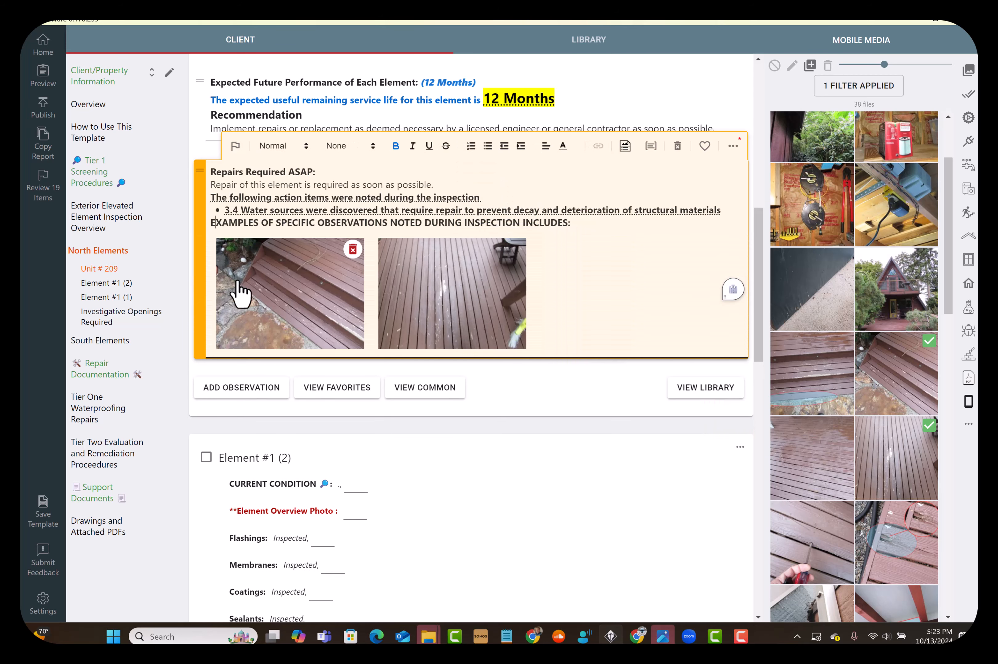
Caption the deck stairs photo "The water proof membrane is failing" and the deck boards photo "The sealant is failing - see at the deck to wall juncture"
{"action": "left_click", "coordinate": [264, 301]}
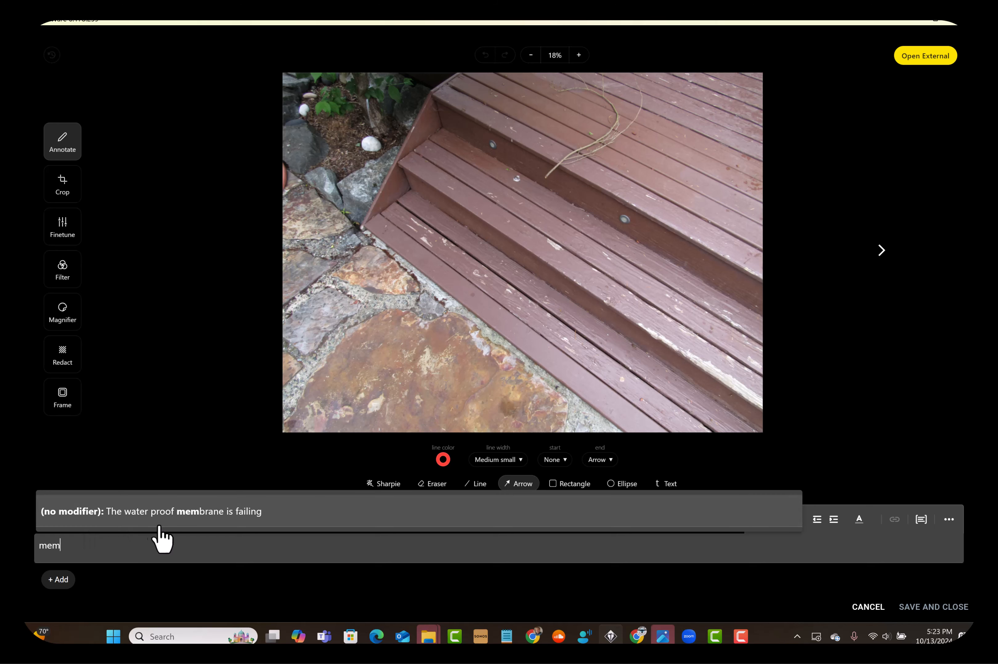
{"action": "left_click", "coordinate": [220, 517]}
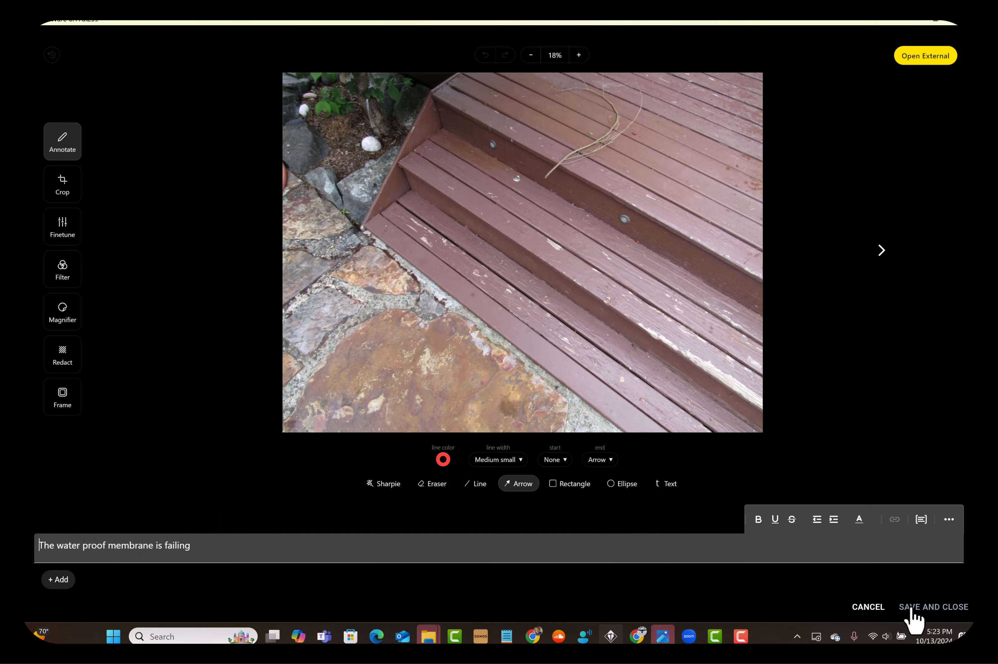
{"action": "left_click", "coordinate": [882, 253]}
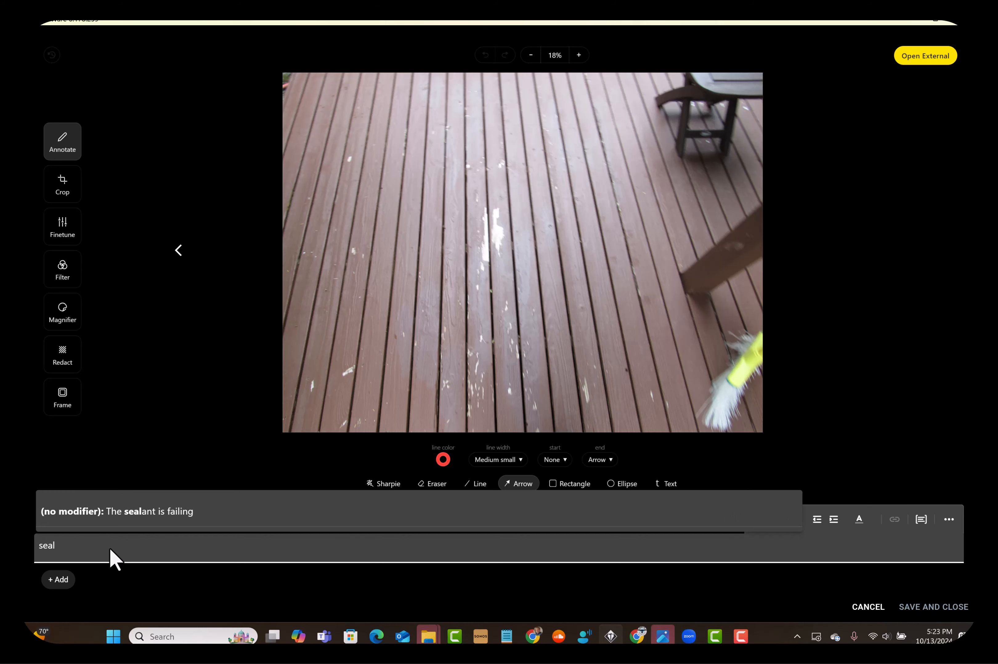
{"action": "left_click", "coordinate": [121, 512]}
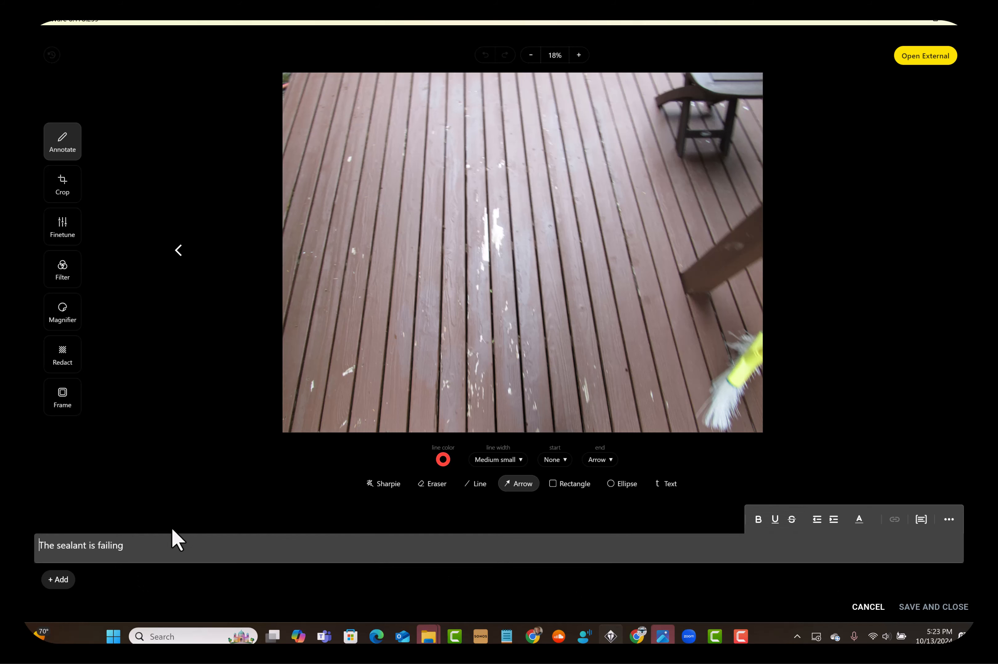
{"action": "left_click", "coordinate": [161, 554]}
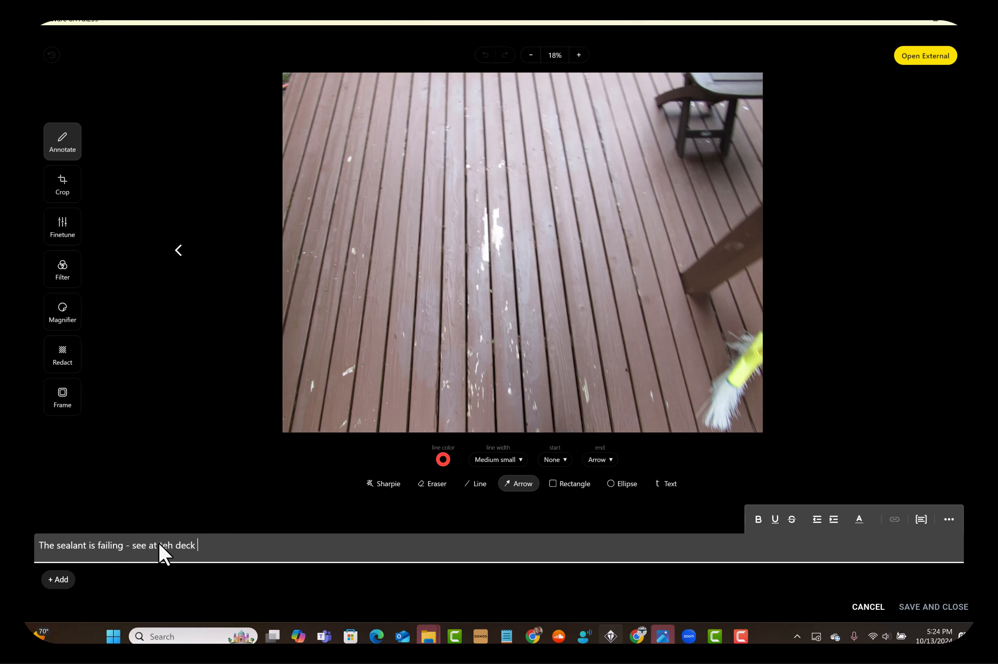
{"action": "type", "text": "- see at teh deck to wall juncture"}
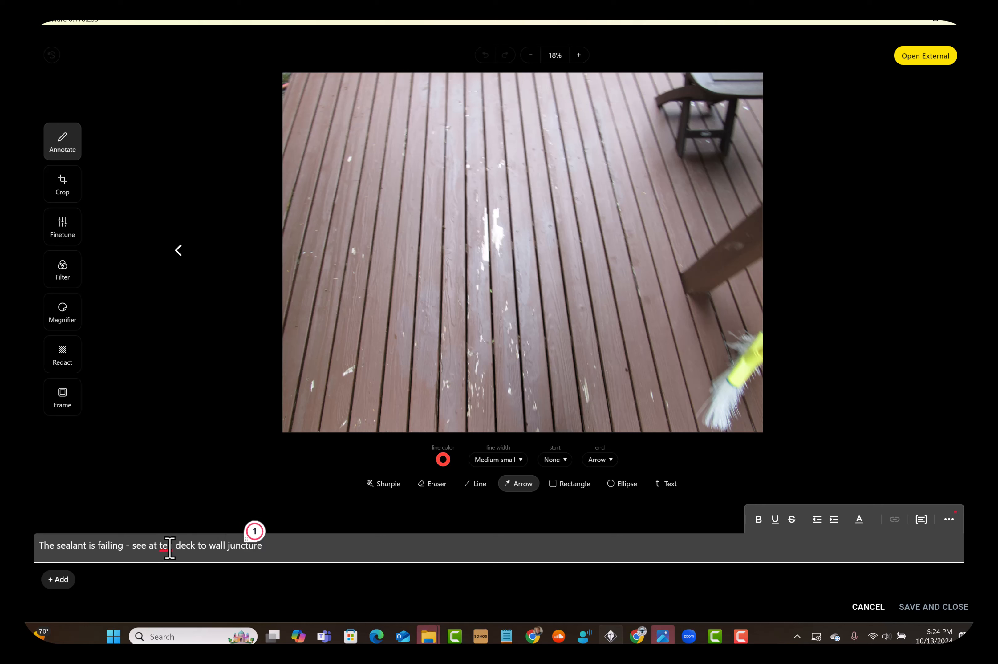
{"action": "right_click", "coordinate": [166, 547]}
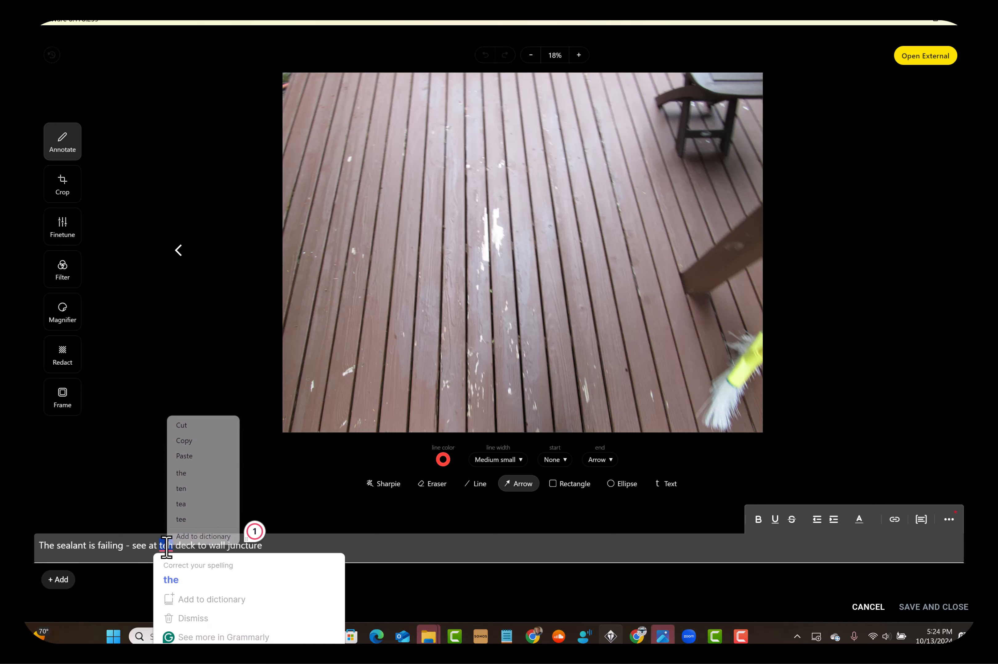
{"action": "left_click", "coordinate": [189, 474]}
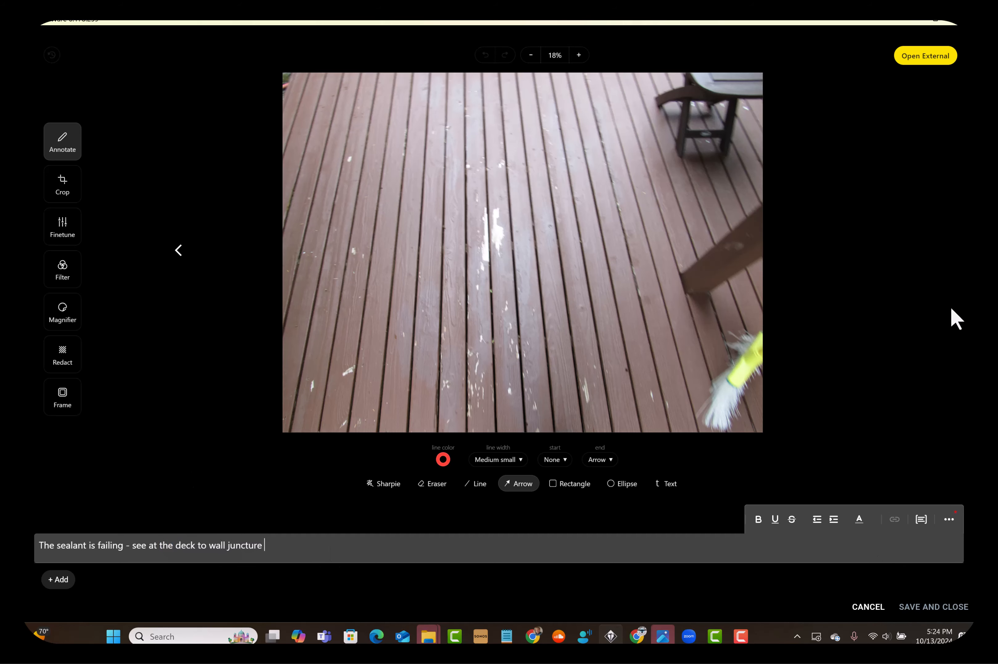
{"action": "left_click", "coordinate": [921, 607]}
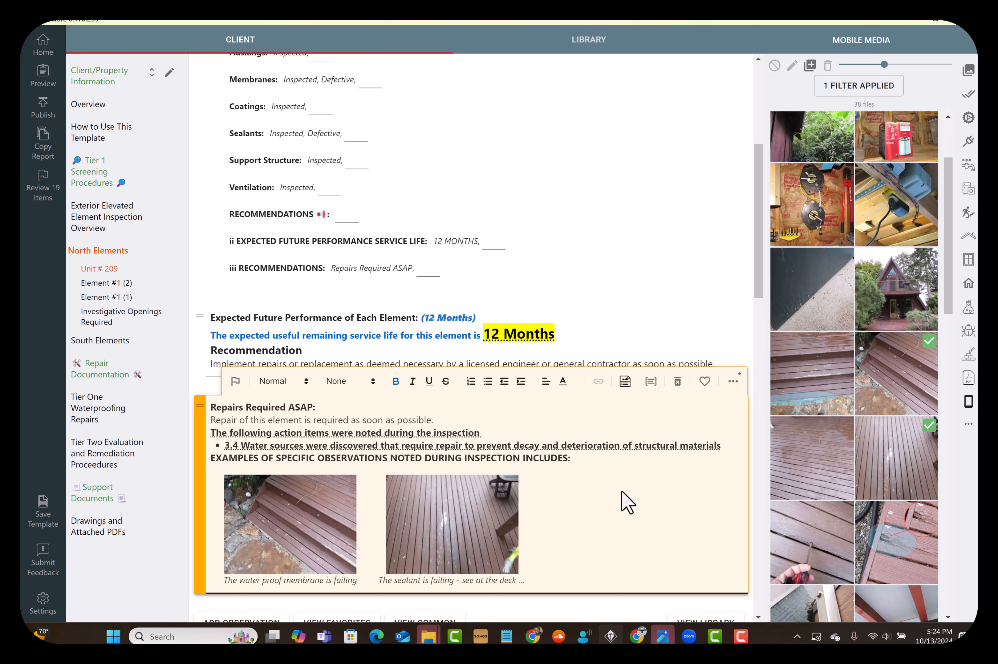
Copy the photo captions into the Repairs Required ASAP observation's text under the examples of specific observations
{"action": "scroll", "coordinate": [575, 458], "scroll_direction": "down", "scroll_amount": 3}
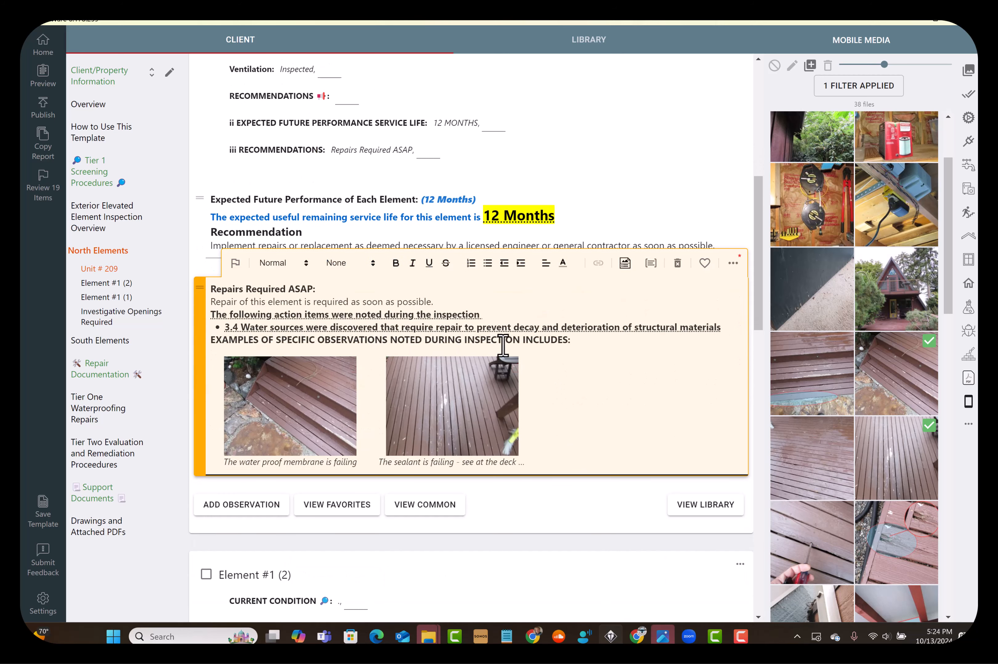
{"action": "left_click", "coordinate": [625, 263]}
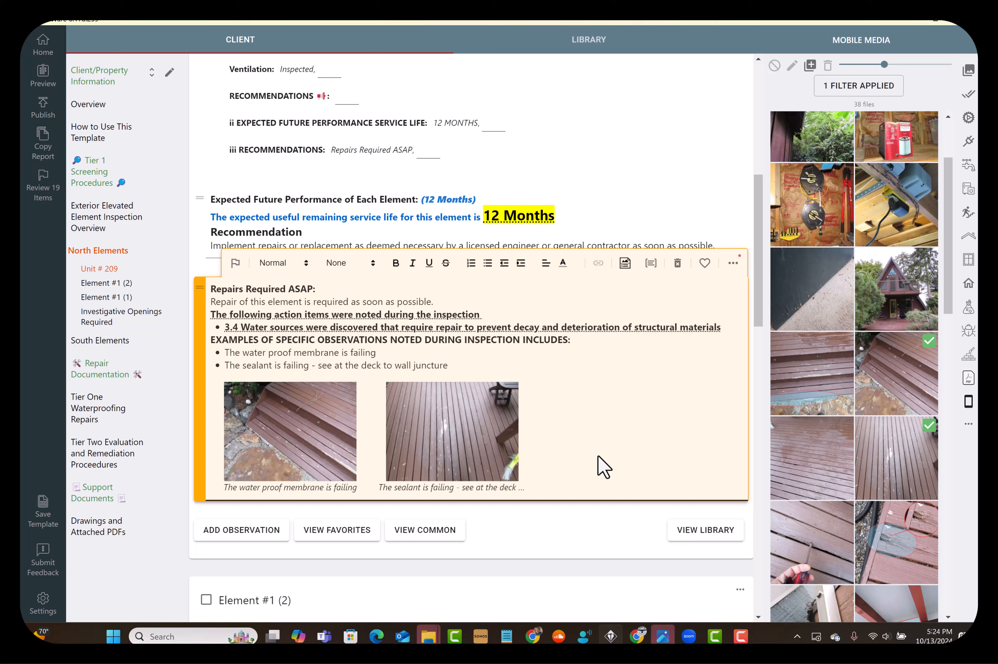
{"action": "left_click", "coordinate": [665, 180]}
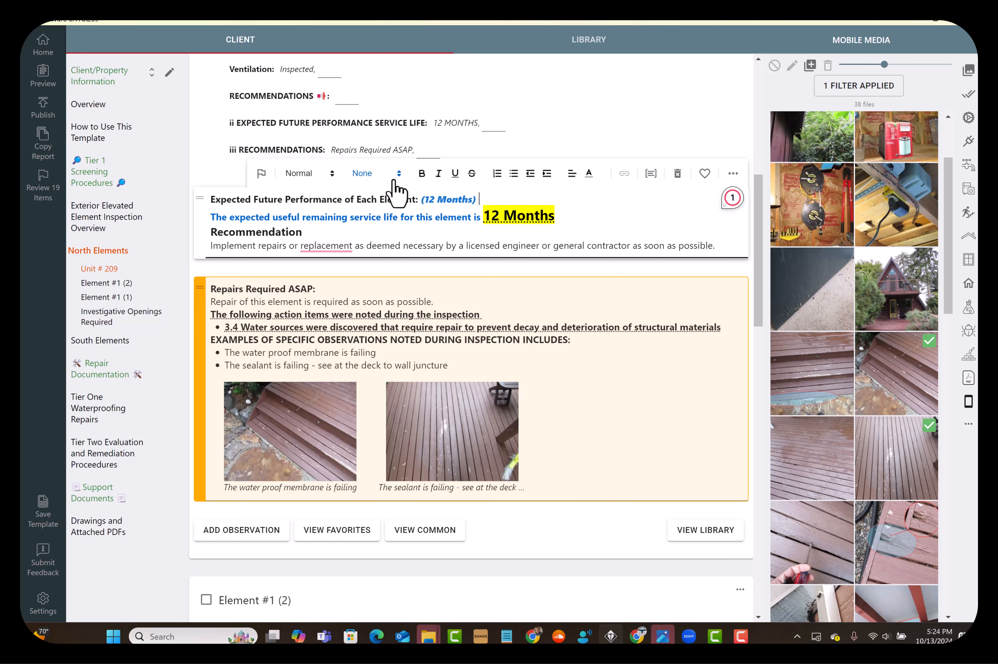
Examine the available recommendation options and the completed entries and observations of the Unit # 209 section
{"action": "left_click", "coordinate": [426, 152]}
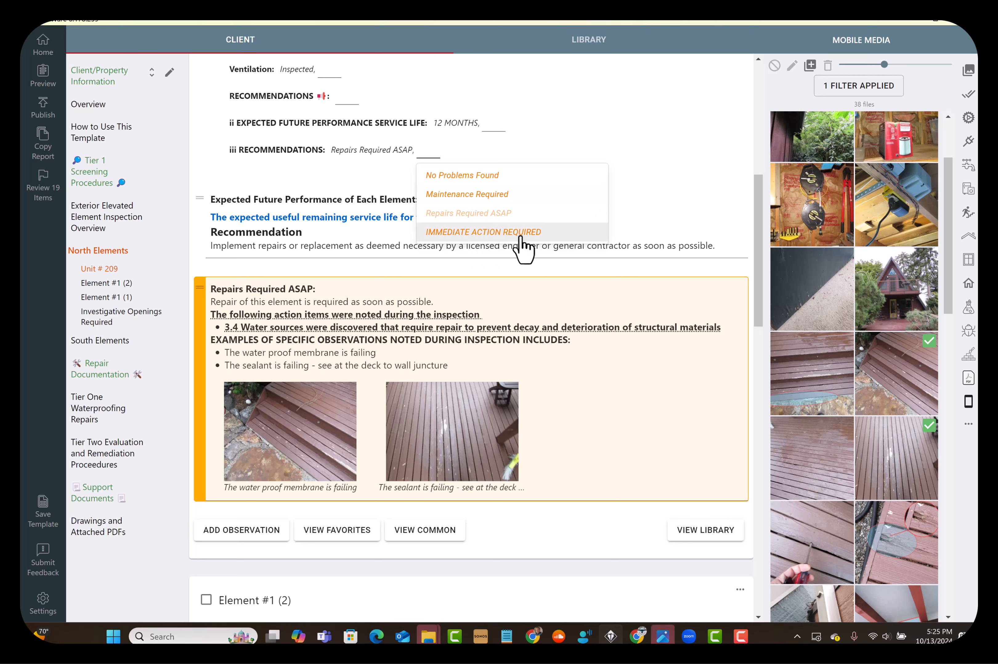
{"action": "left_click", "coordinate": [619, 126]}
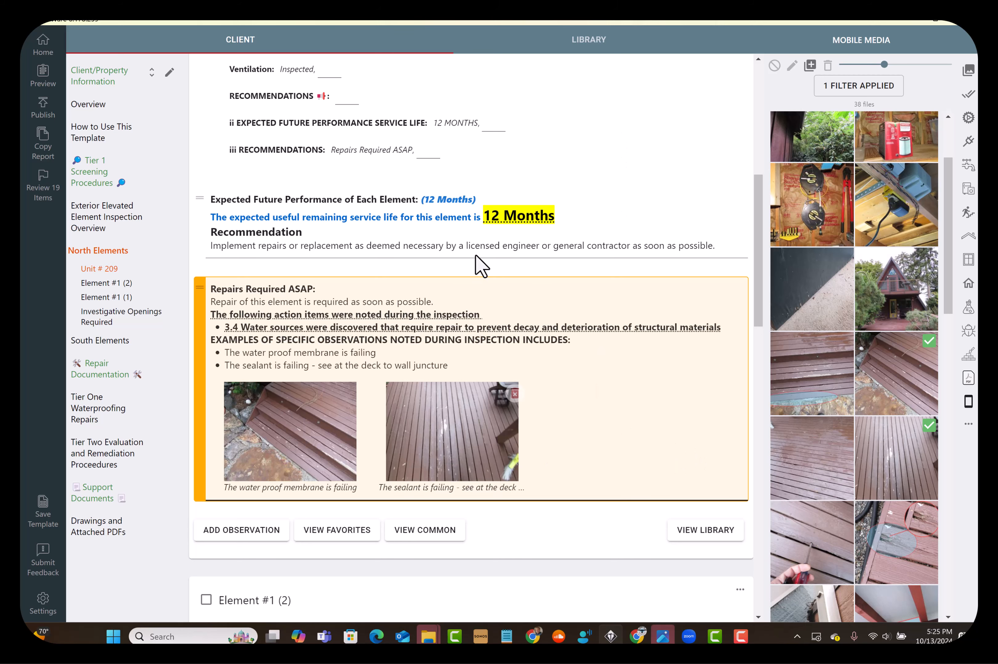
{"action": "left_click", "coordinate": [428, 151]}
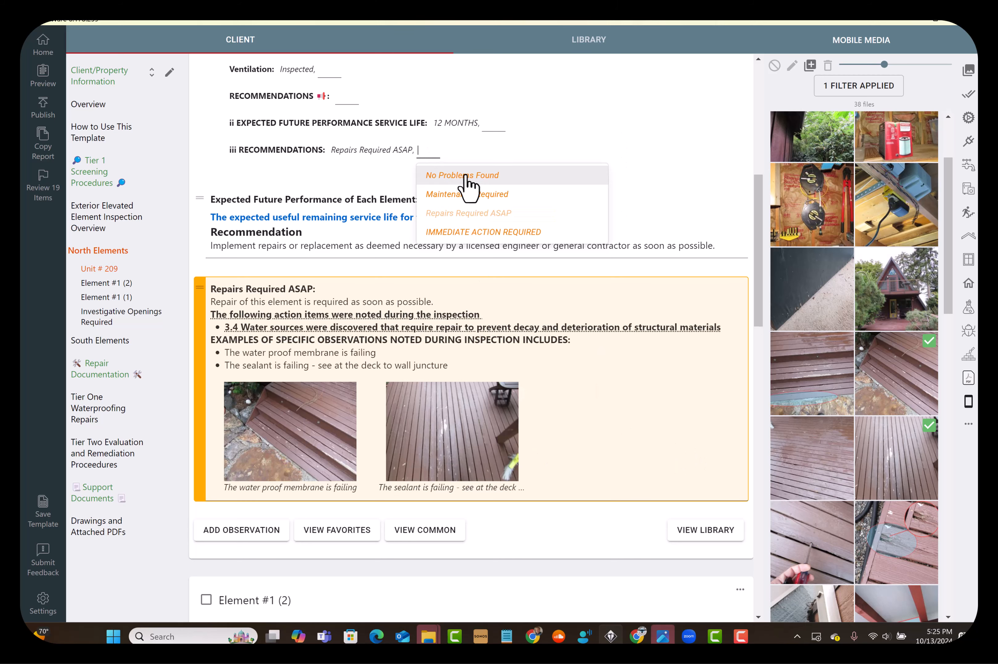
{"action": "left_click", "coordinate": [560, 136]}
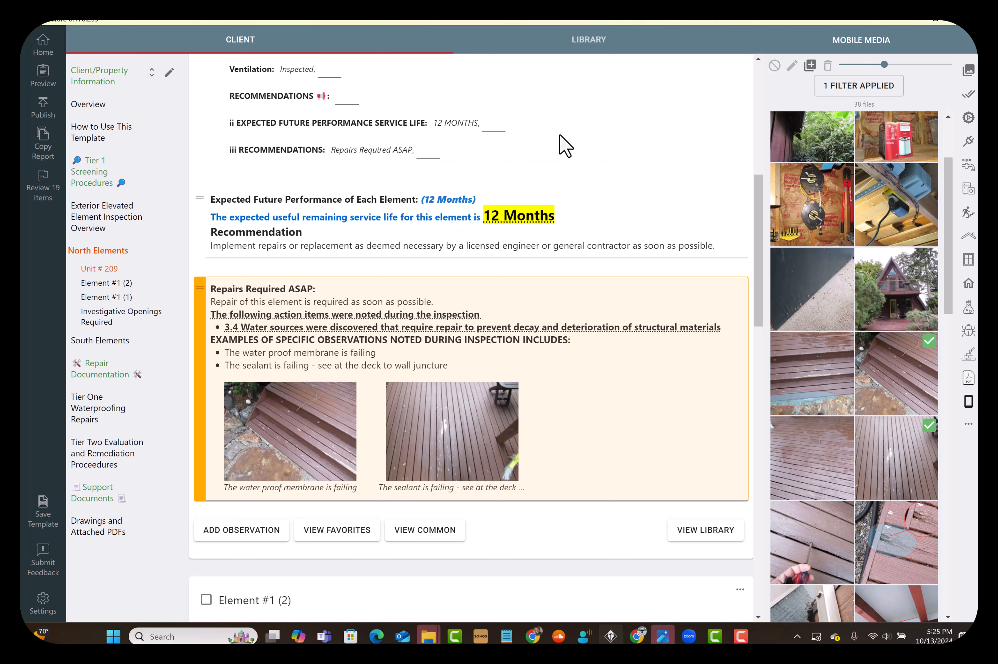
{"action": "left_click", "coordinate": [435, 154]}
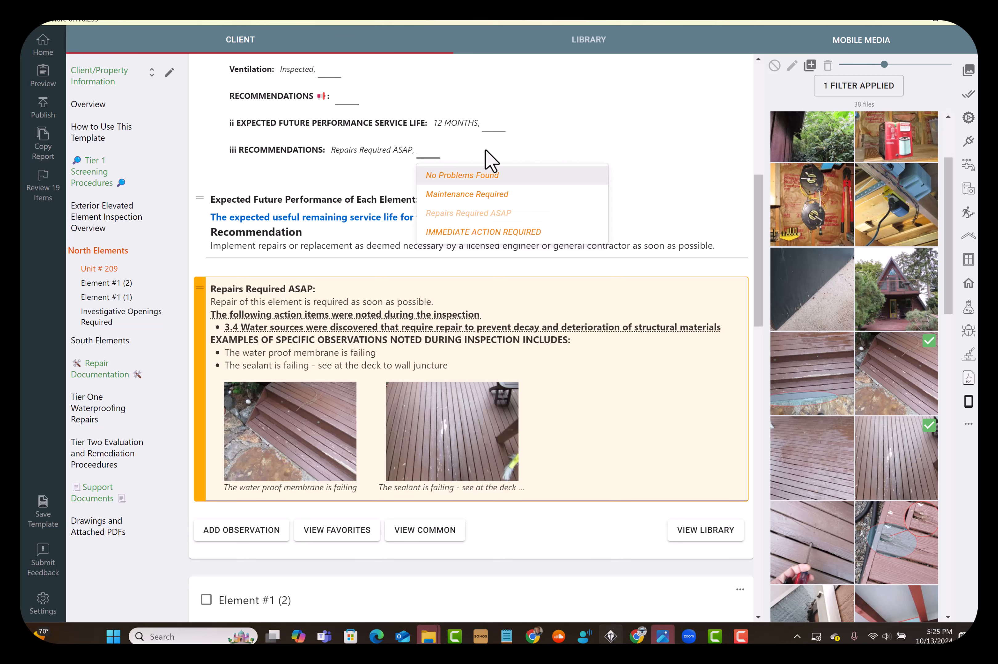
{"action": "left_click", "coordinate": [522, 149]}
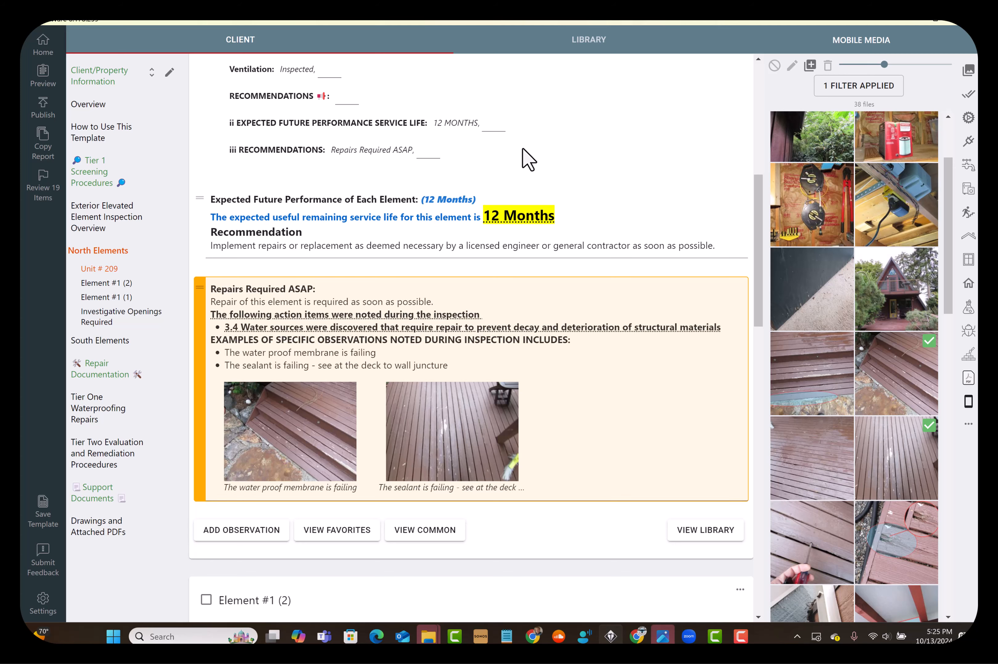
{"action": "scroll", "coordinate": [629, 433], "scroll_direction": "down", "scroll_amount": 1}
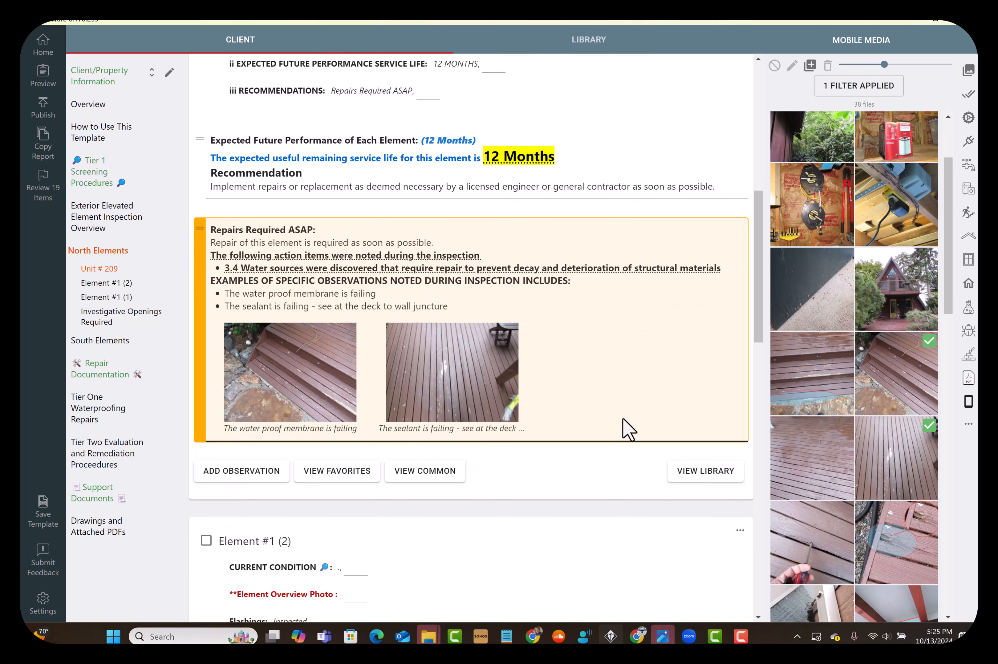
{"action": "scroll", "coordinate": [622, 416], "scroll_direction": "down", "scroll_amount": 1}
{"action": "scroll", "coordinate": [621, 411], "scroll_direction": "up", "scroll_amount": 5}
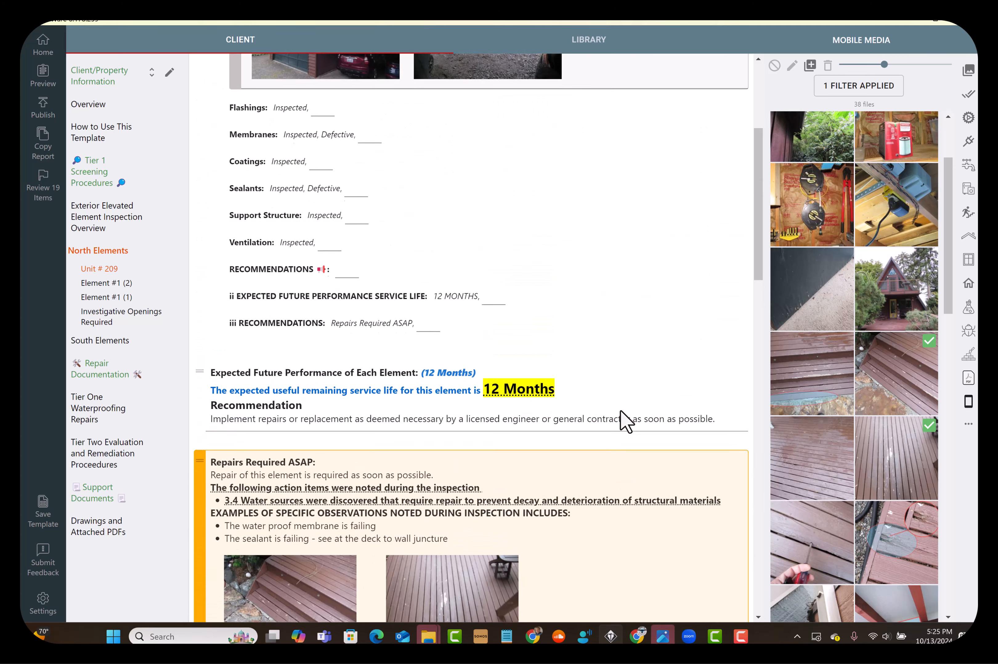
{"action": "scroll", "coordinate": [631, 292], "scroll_direction": "up", "scroll_amount": 5}
{"action": "scroll", "coordinate": [578, 481], "scroll_direction": "down", "scroll_amount": 8}
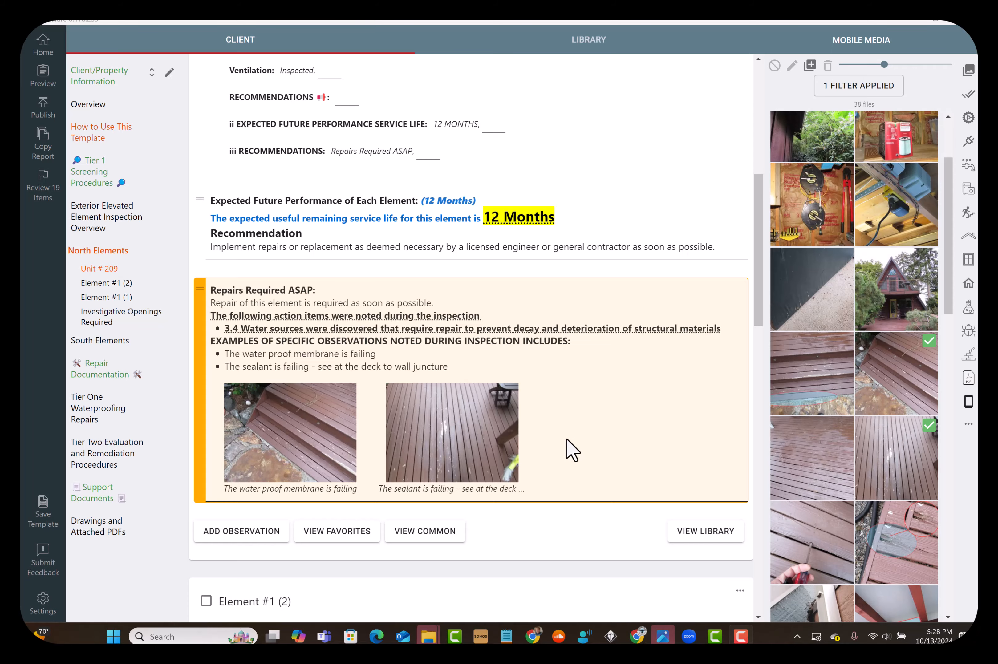
Rename the Element #1 (2) section as "Unit 409"
{"action": "scroll", "coordinate": [550, 434], "scroll_direction": "down", "scroll_amount": 10}
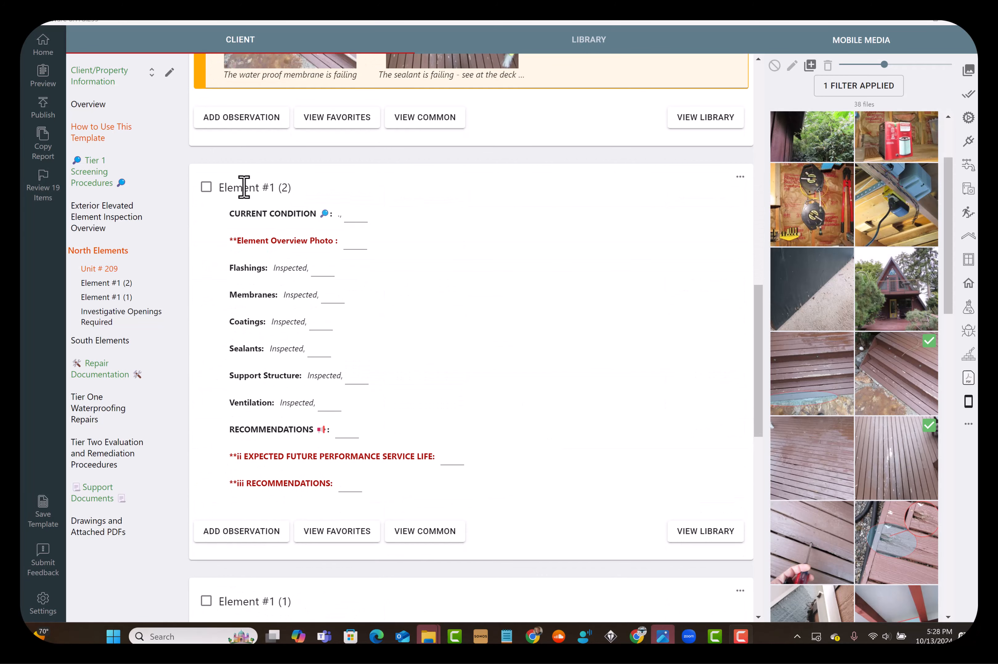
{"action": "triple_click", "coordinate": [243, 188]}
{"action": "type", "text": "Unit 409"}
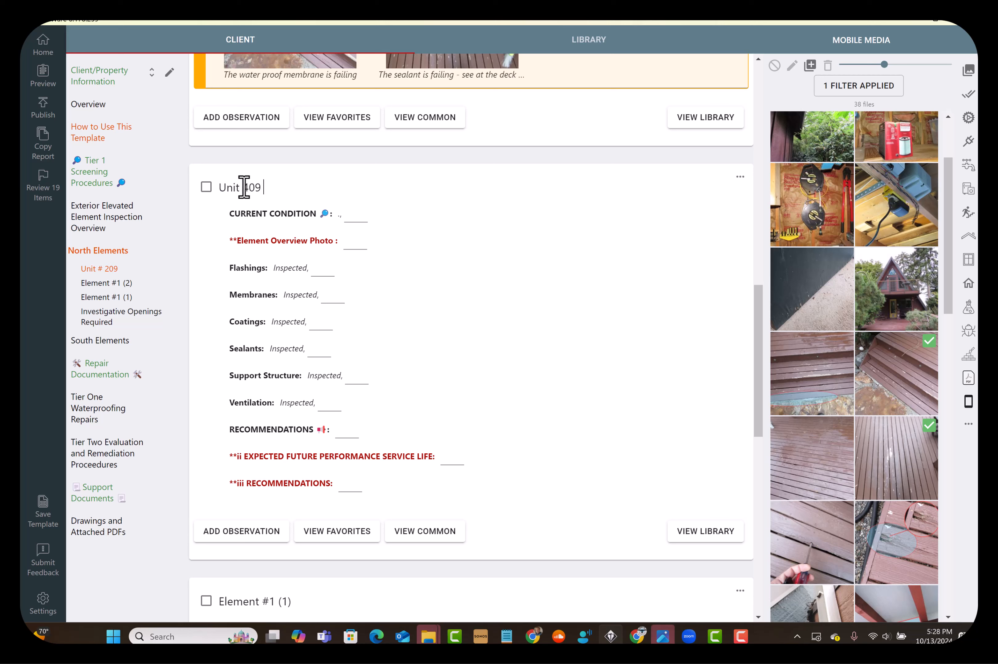
Add the two workshop photos of the tool wall and the blue electrical box as Unit 409's element overview photos
{"action": "left_click", "coordinate": [355, 249]}
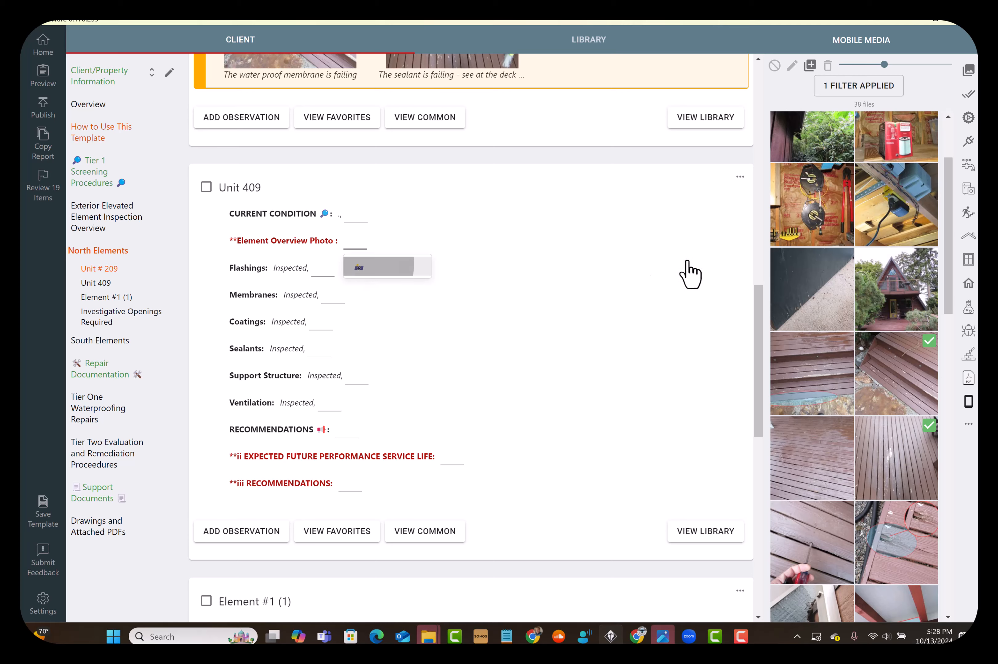
{"action": "left_click", "coordinate": [793, 215]}
{"action": "left_click_drag", "start_coordinate": [882, 215], "coordinate": [568, 289]}
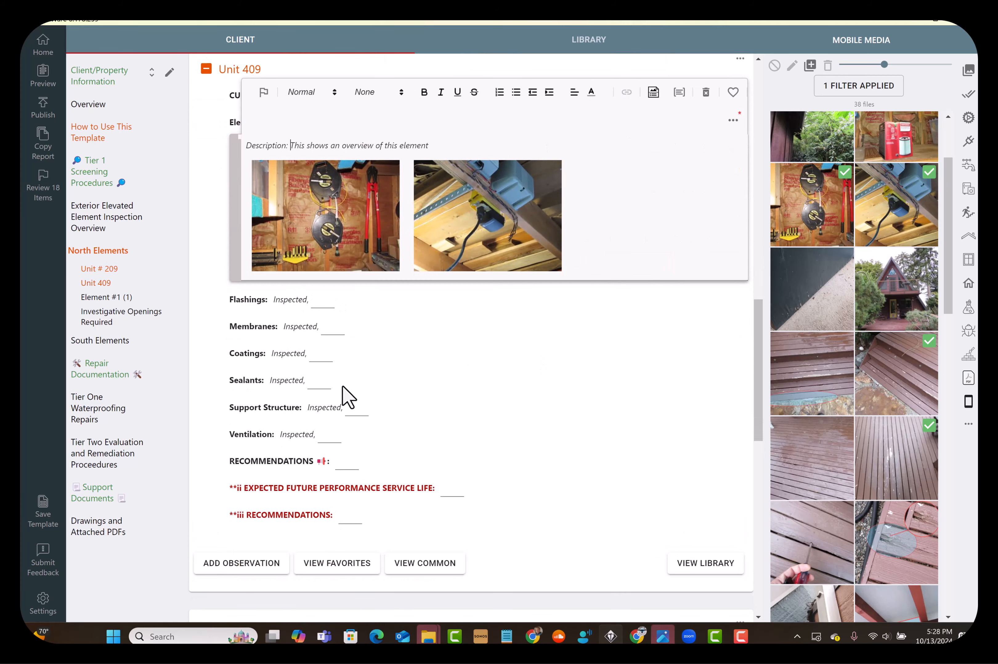
Set Unit 409's expected future performance service life to 60 DAYS and its recommendation to IMMEDIATE ACTION REQUIRED
{"action": "scroll", "coordinate": [344, 387], "scroll_direction": "down", "scroll_amount": 5}
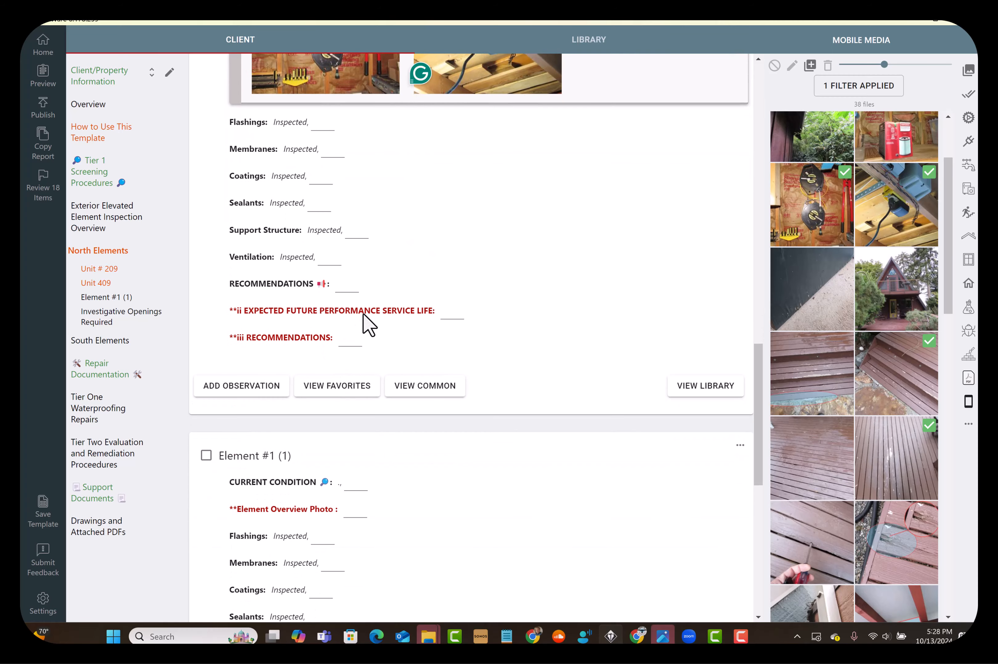
{"action": "left_click", "coordinate": [453, 315]}
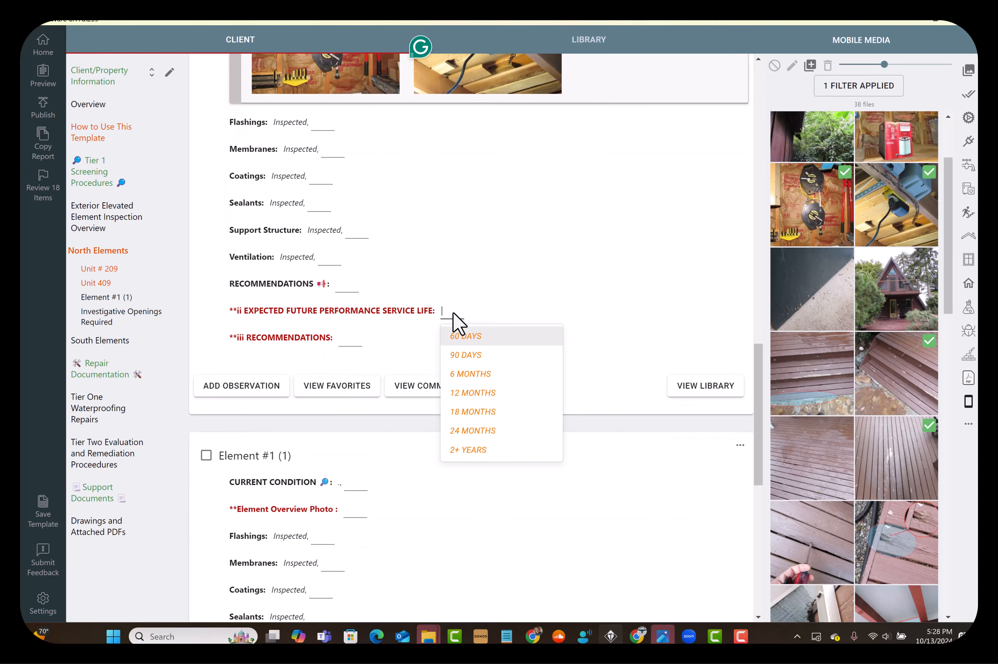
{"action": "left_click", "coordinate": [445, 337]}
{"action": "left_click", "coordinate": [360, 341]}
{"action": "left_click", "coordinate": [377, 424]}
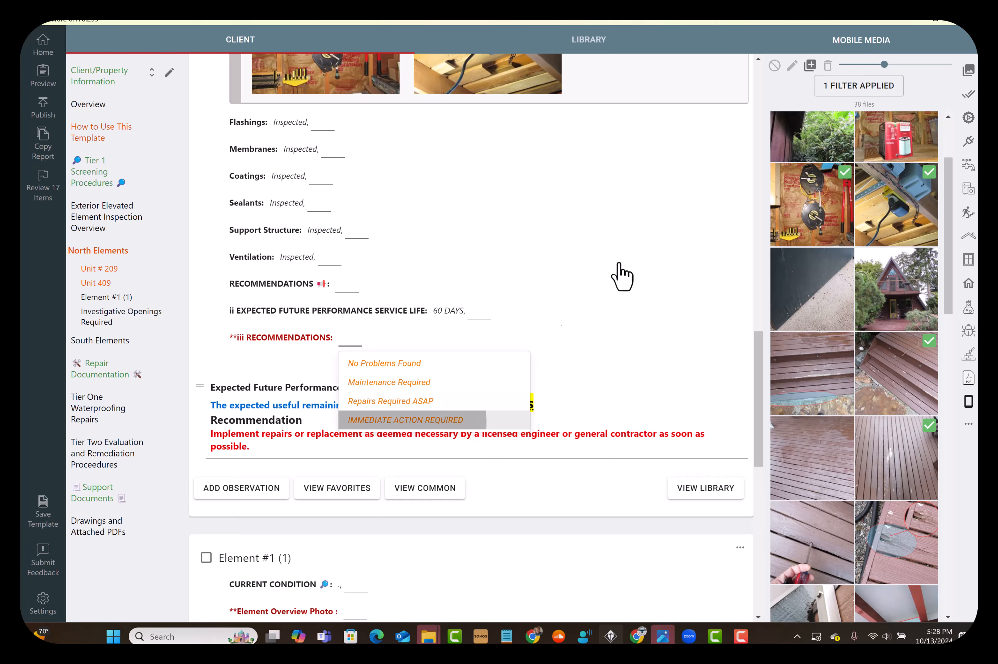
Attach the circled deck step photo, two deck board photos and the screwdriver close-up to Unit 409's Immediate Action Items observation
{"action": "scroll", "coordinate": [614, 281], "scroll_direction": "down", "scroll_amount": 4}
{"action": "left_click", "coordinate": [829, 382]}
{"action": "left_click", "coordinate": [858, 460]}
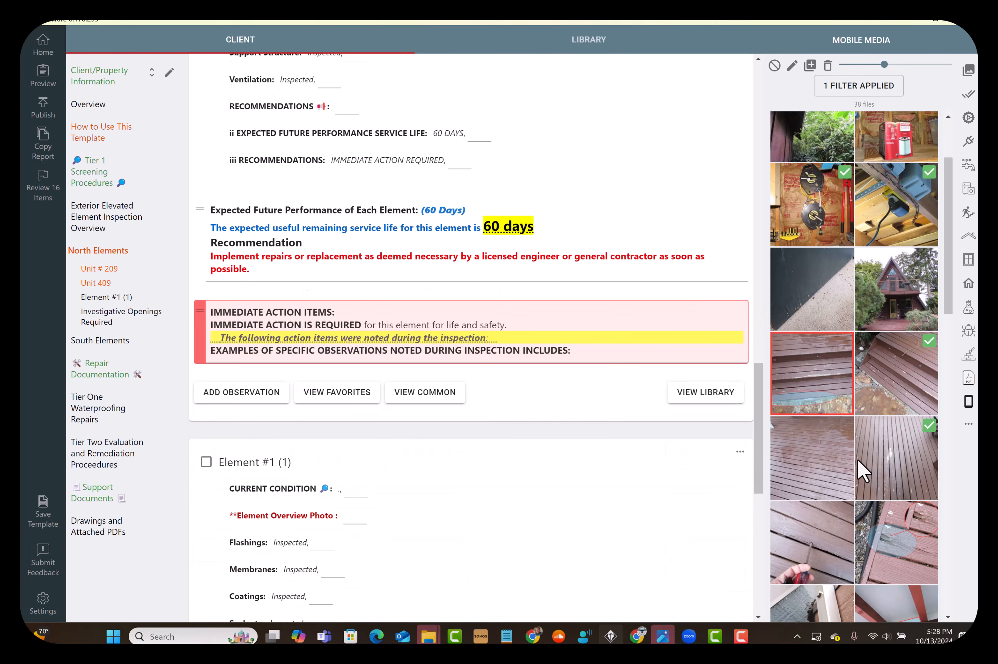
{"action": "left_click", "coordinate": [800, 466]}
{"action": "left_click_drag", "start_coordinate": [815, 540], "coordinate": [532, 340]}
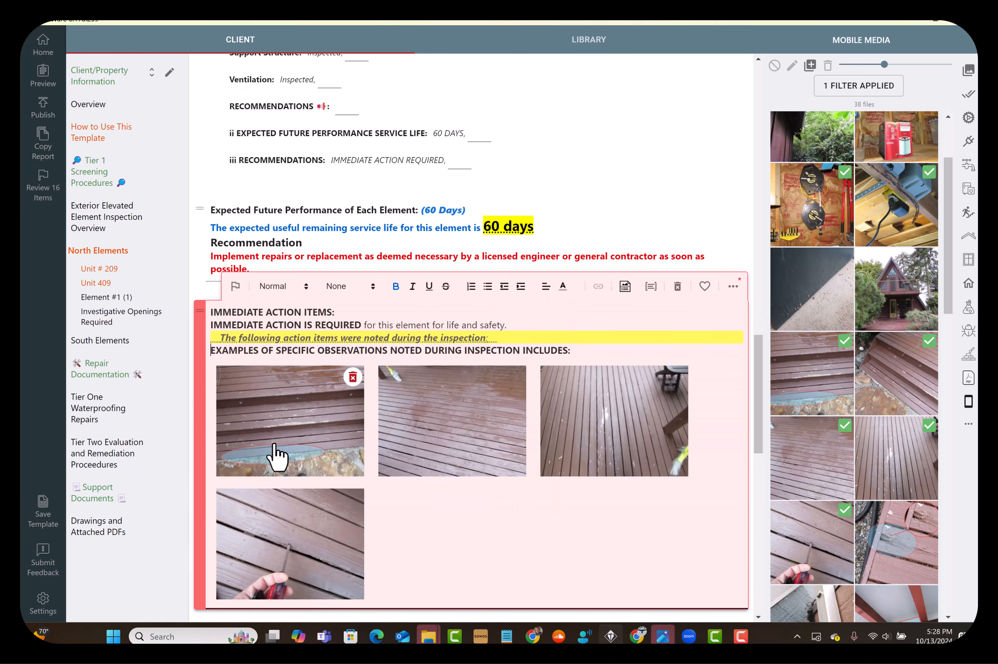
Caption the circled deck step photo "The water proof membrane is failing" and copy the caption into the Immediate Action Items text
{"action": "left_click", "coordinate": [277, 457]}
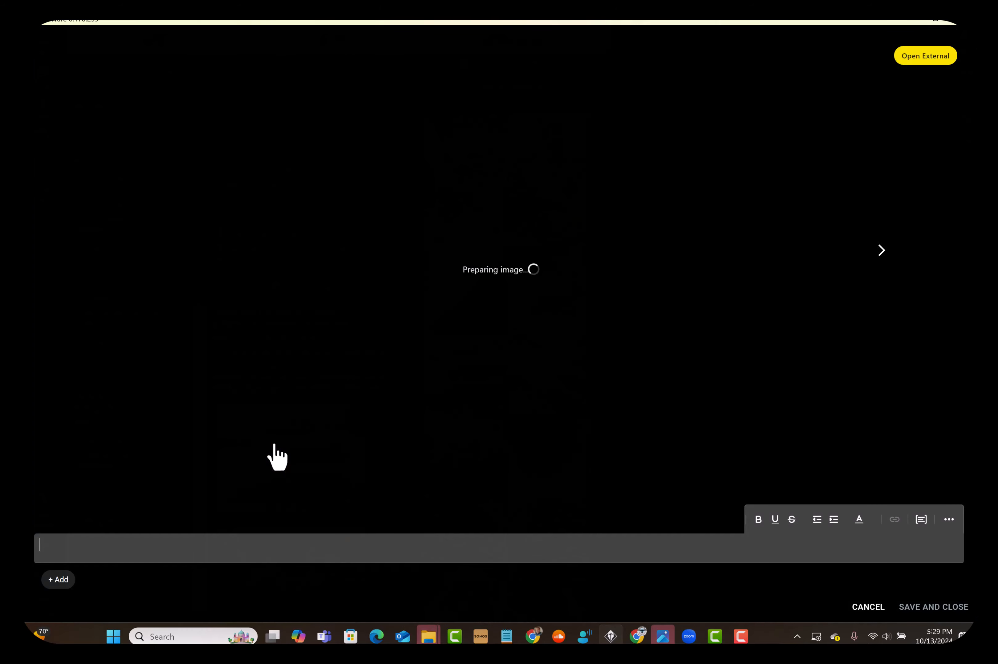
{"action": "type", "text": "membr"}
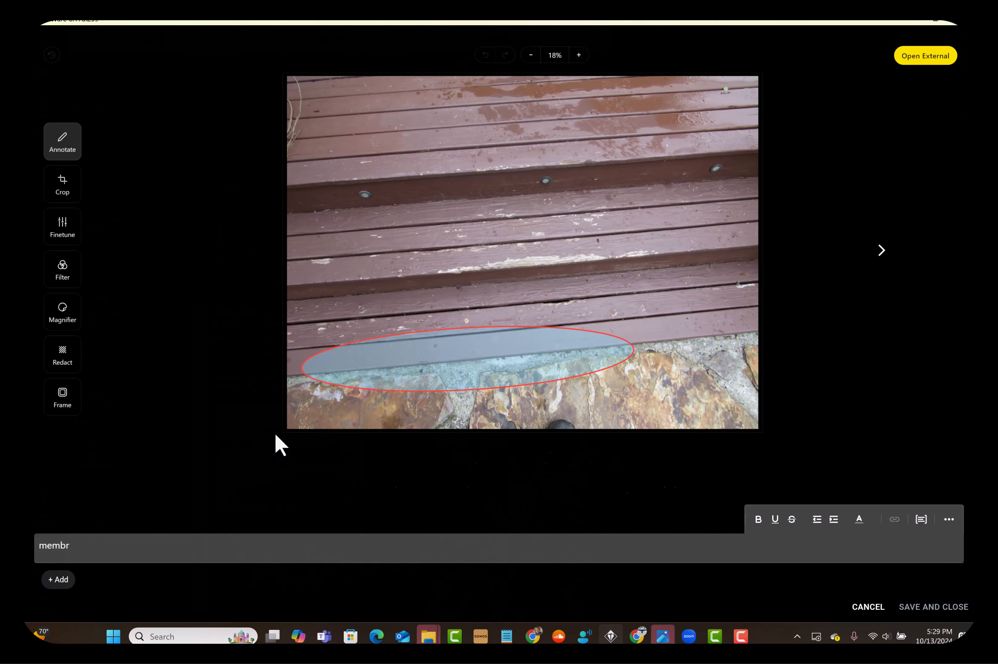
{"action": "left_click", "coordinate": [266, 525]}
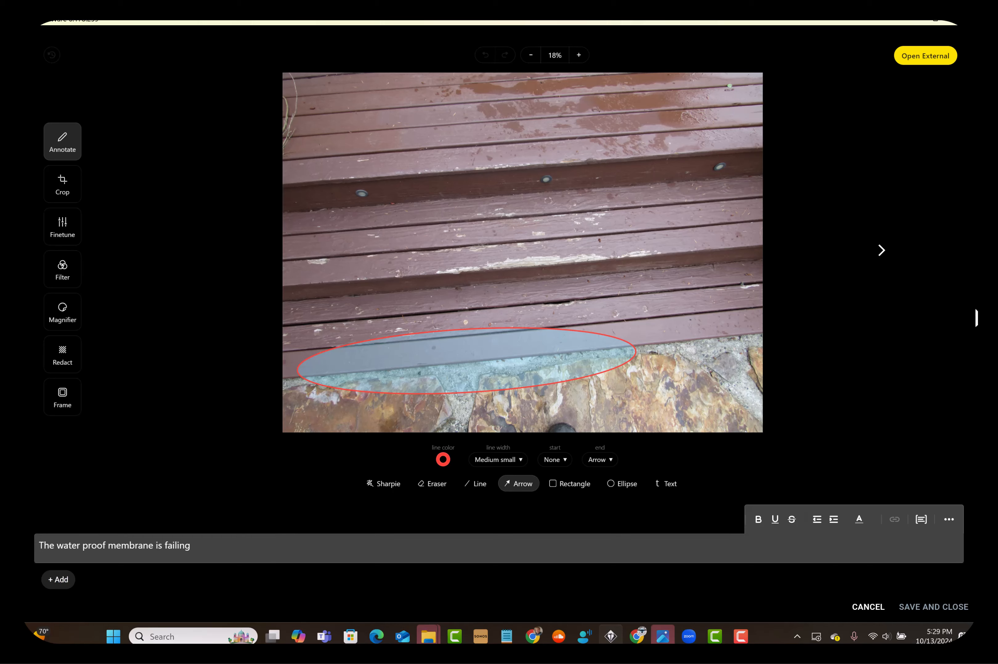
{"action": "left_click", "coordinate": [935, 607]}
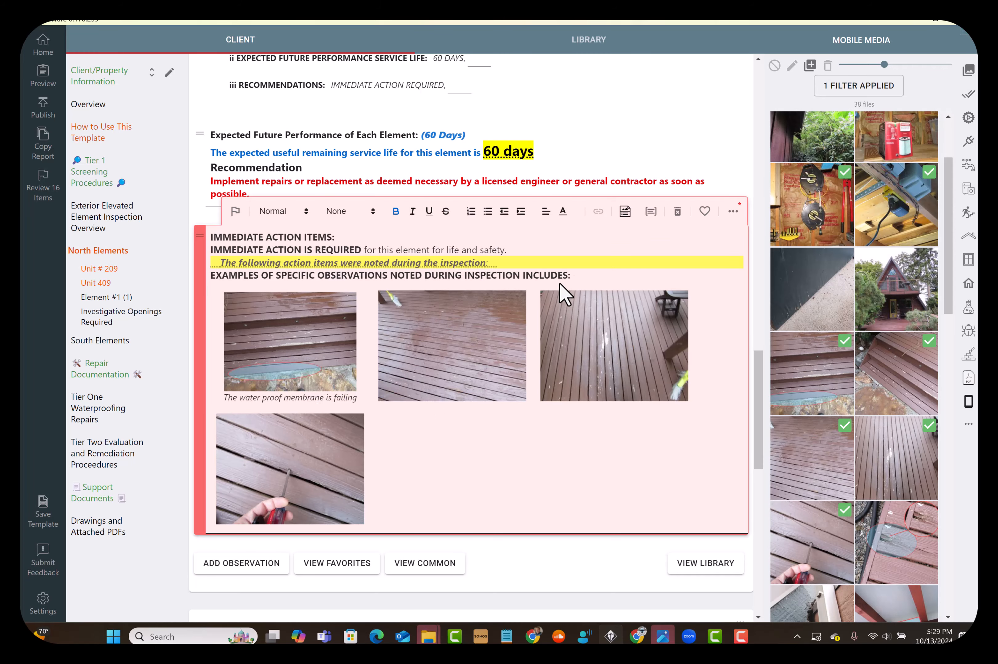
{"action": "left_click", "coordinate": [624, 211]}
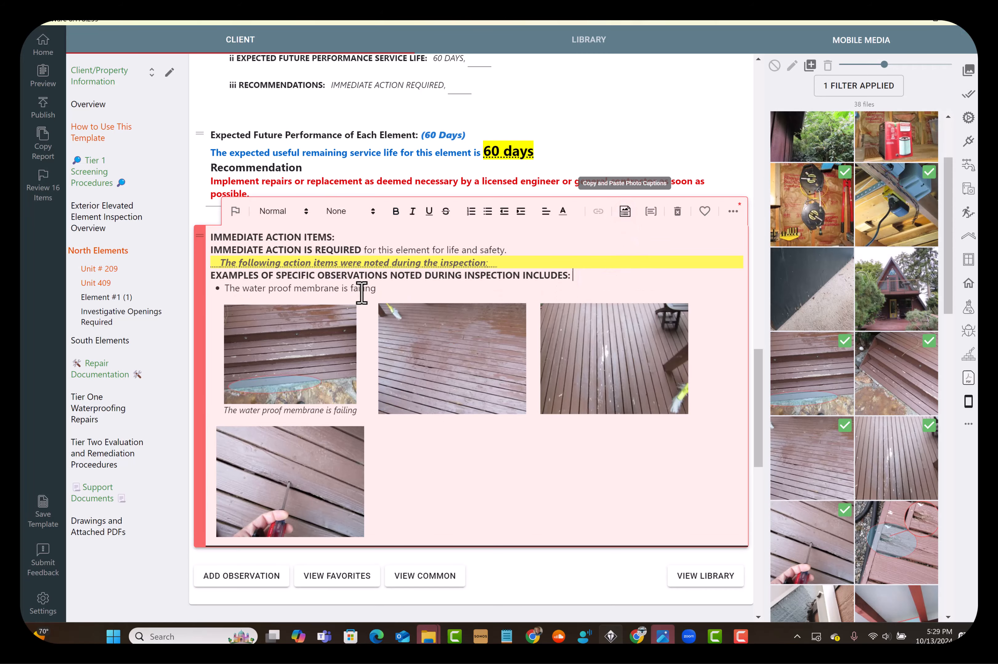
Select action items 3.1, 3.4 and 3.5 in Unit 409's Immediate Action Items observation
{"action": "left_click", "coordinate": [334, 262]}
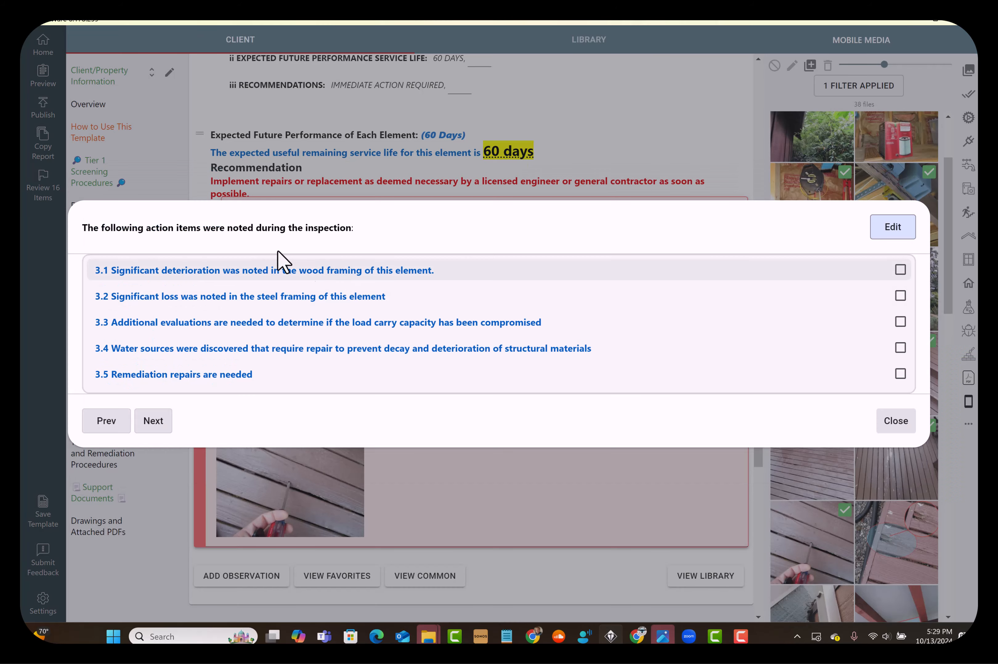
{"action": "left_click", "coordinate": [169, 271]}
{"action": "left_click", "coordinate": [243, 349]}
{"action": "left_click", "coordinate": [165, 377]}
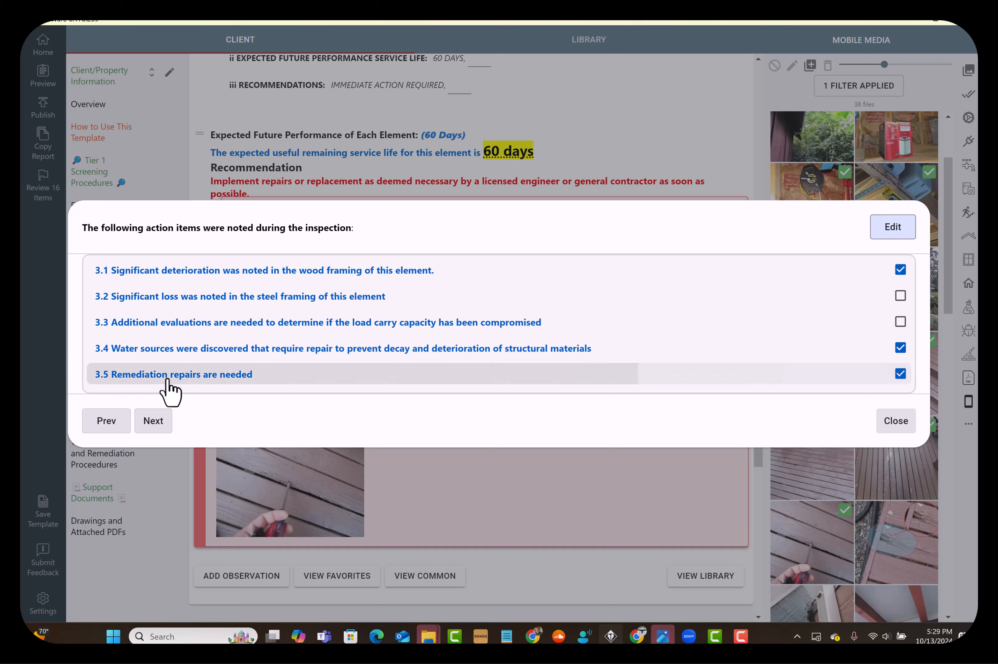
{"action": "left_click", "coordinate": [897, 423]}
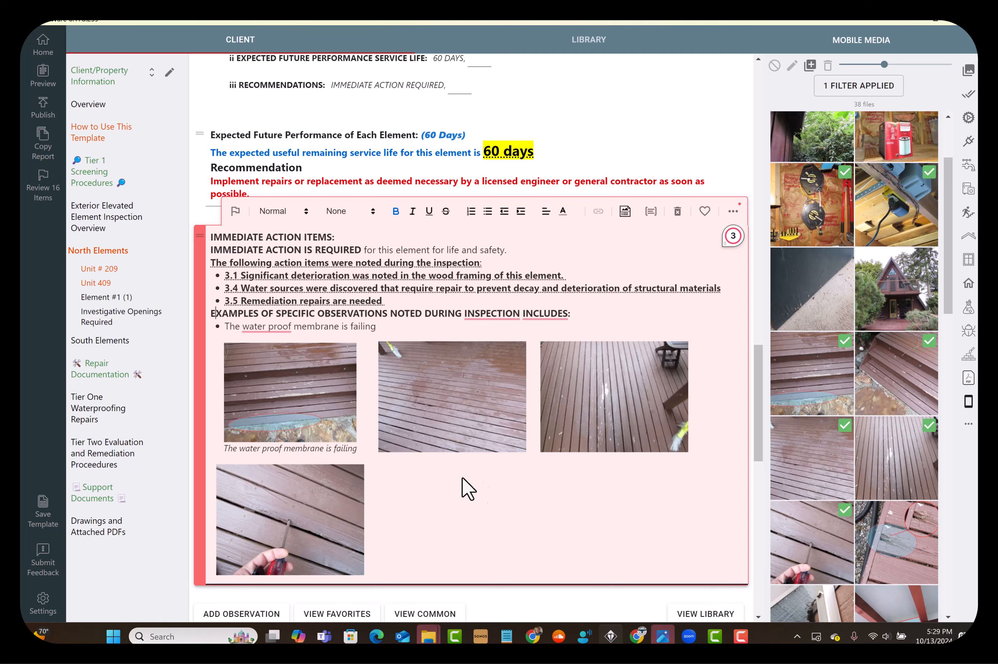
Annotate the second deck photo in the Immediate Action Items observation with an arrow and an ellipse, and save it
{"action": "scroll", "coordinate": [541, 500], "scroll_direction": "up", "scroll_amount": 15}
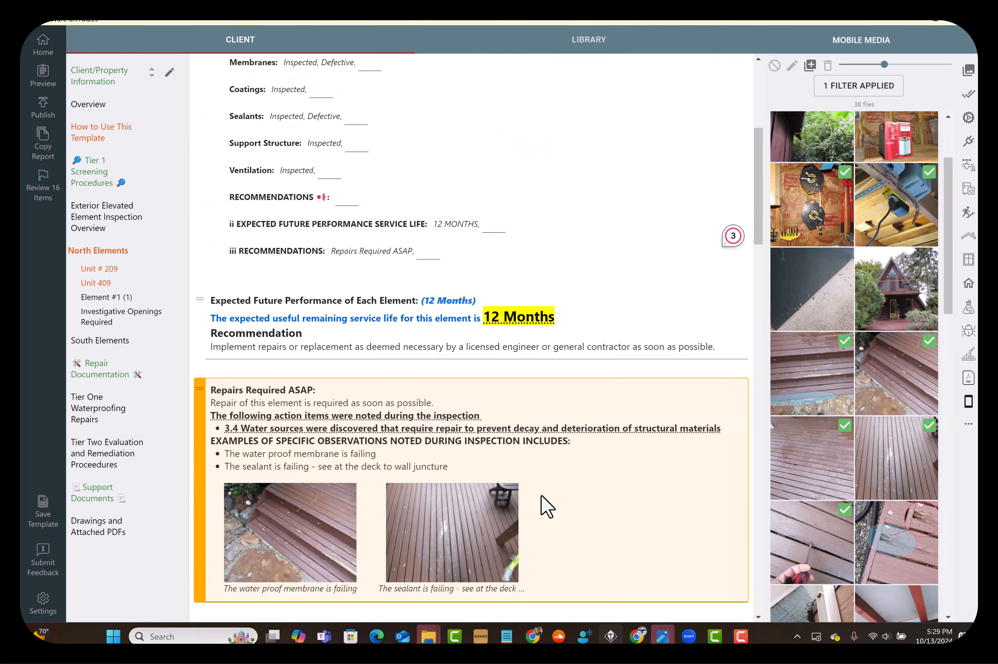
{"action": "scroll", "coordinate": [541, 495], "scroll_direction": "down", "scroll_amount": 15}
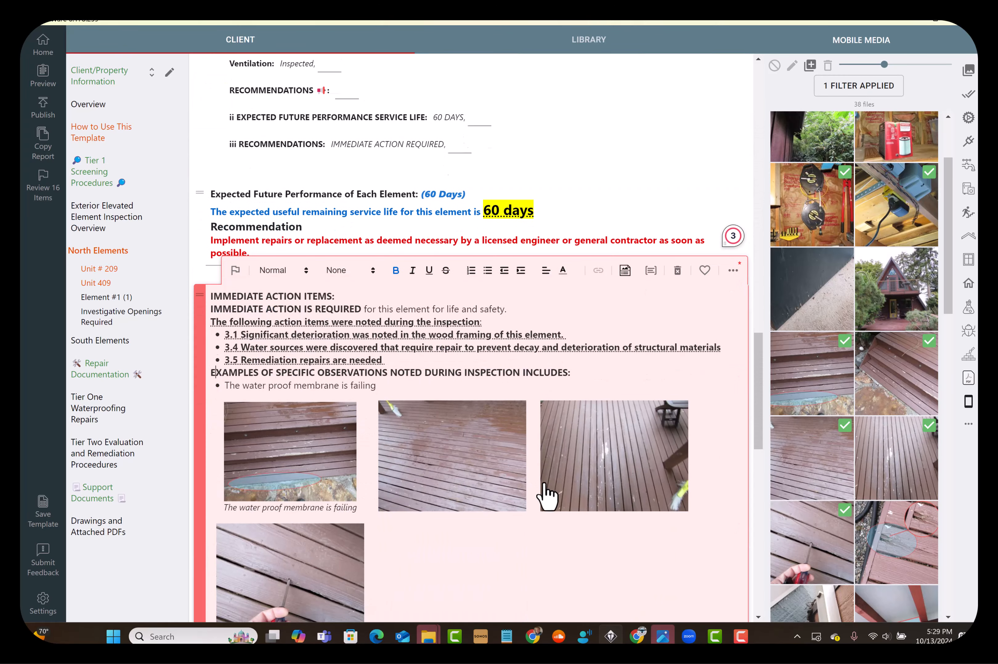
{"action": "double_click", "coordinate": [471, 470]}
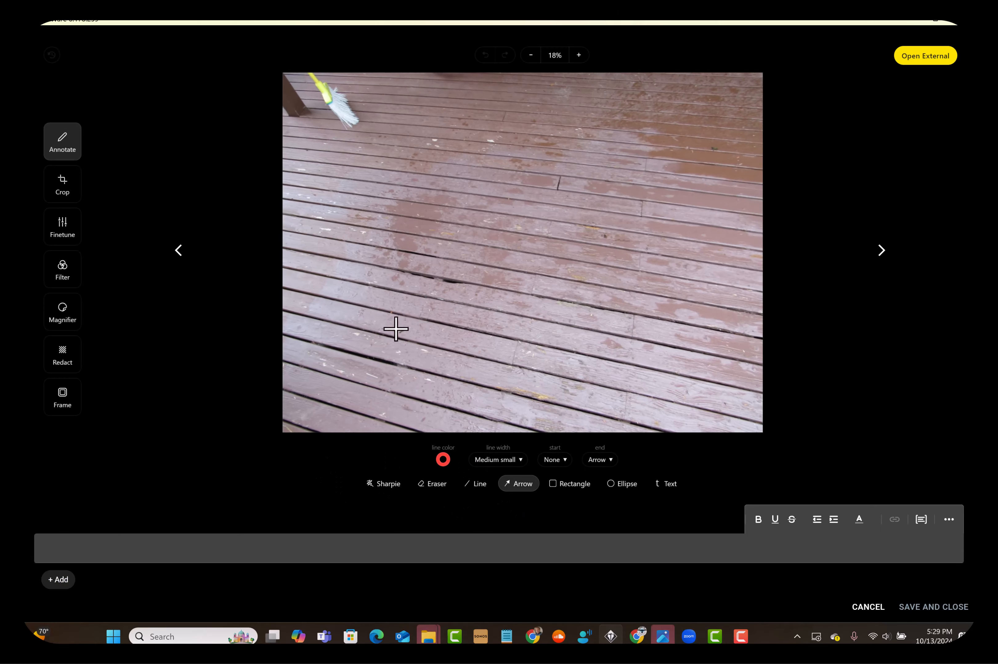
{"action": "left_click_drag", "start_coordinate": [379, 334], "coordinate": [460, 261]}
{"action": "left_click", "coordinate": [621, 484]}
{"action": "mouse_move", "coordinate": [573, 249]}
{"action": "left_mouse_down"}
{"action": "mouse_move", "coordinate": [637, 354]}
{"action": "mouse_move", "coordinate": [678, 356]}
{"action": "left_mouse_up"}
{"action": "left_click", "coordinate": [915, 610]}
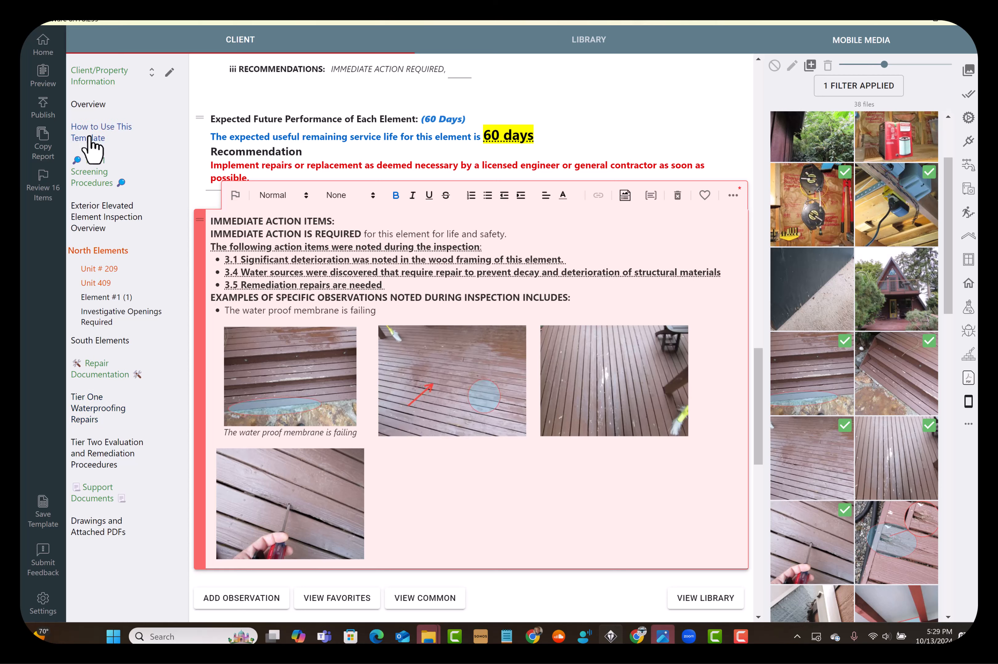
Publish the report without sending an email, letting the publishing continue in the background
{"action": "left_click", "coordinate": [42, 110]}
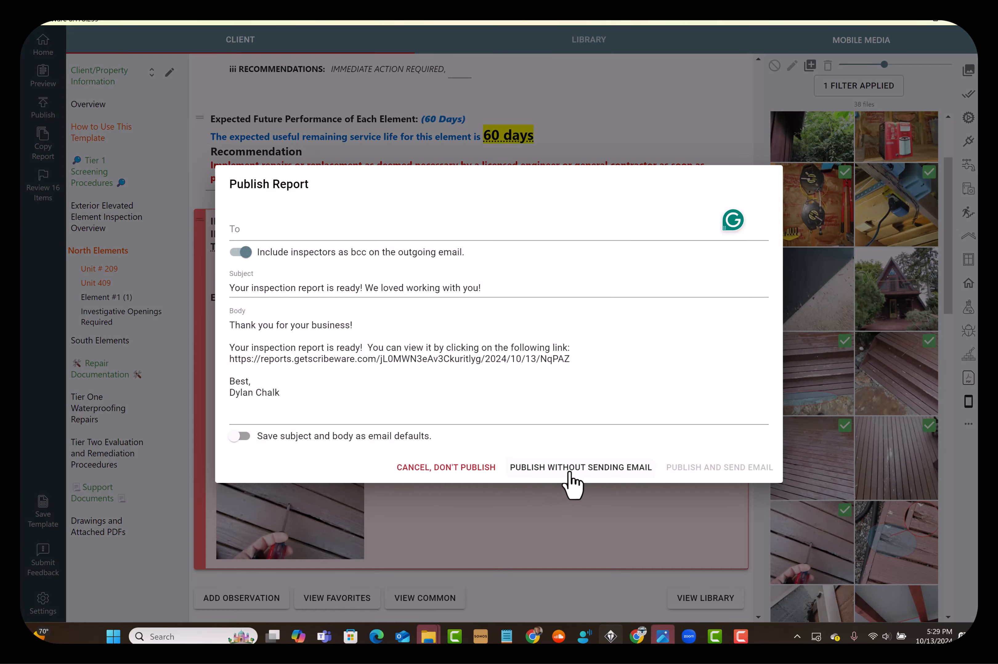
{"action": "left_click", "coordinate": [569, 472]}
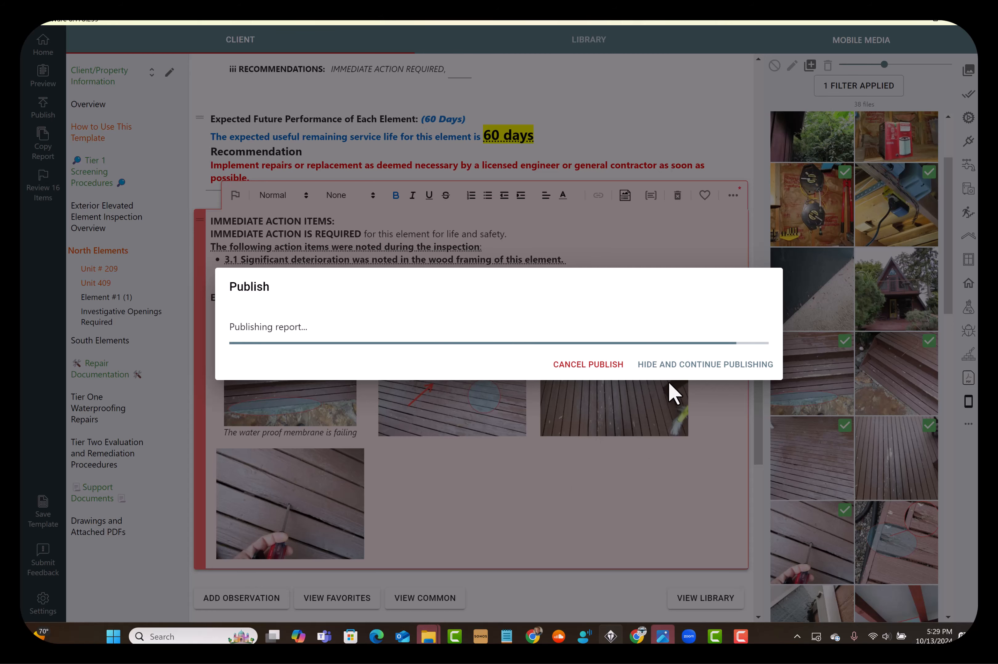
{"action": "left_click", "coordinate": [691, 372]}
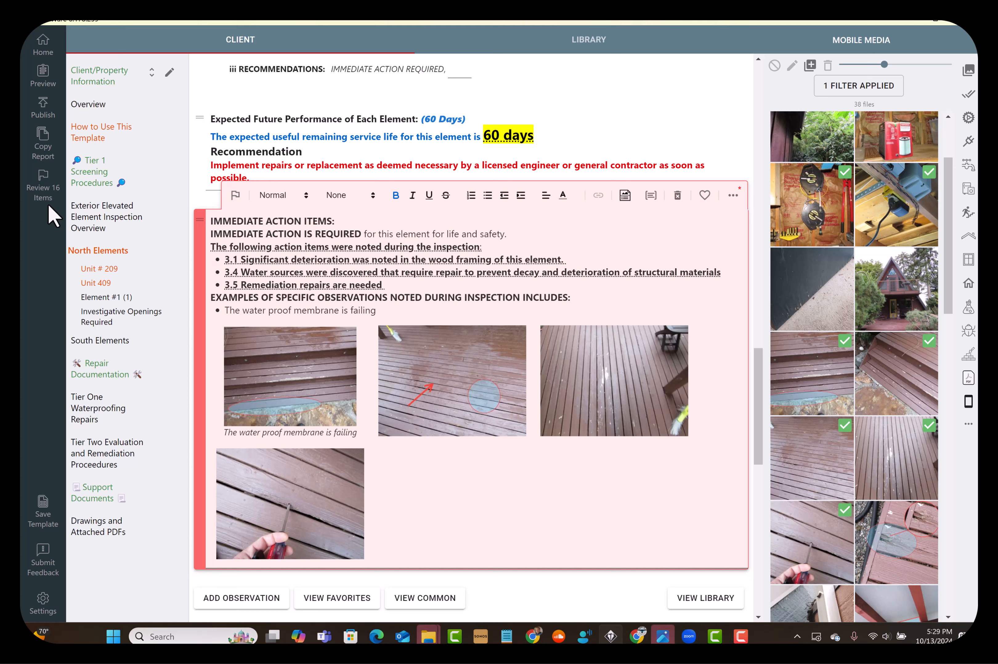
Open the published report in the browser from its report URL in the Client/Property Information section
{"action": "left_click", "coordinate": [111, 80]}
{"action": "scroll", "coordinate": [594, 437], "scroll_direction": "down", "scroll_amount": 3}
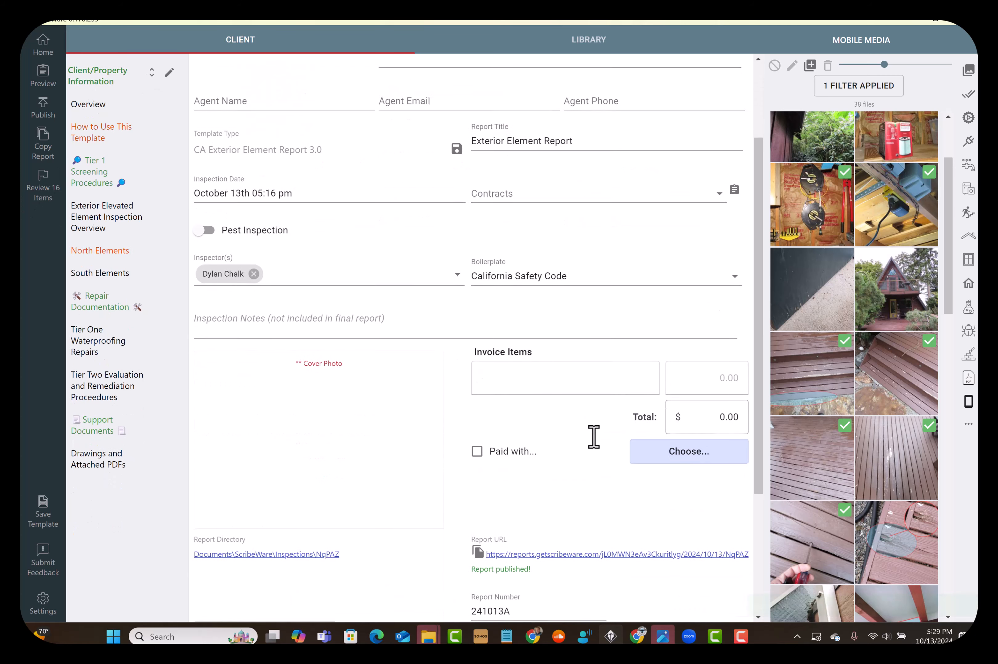
{"action": "scroll", "coordinate": [593, 437], "scroll_direction": "down", "scroll_amount": 2}
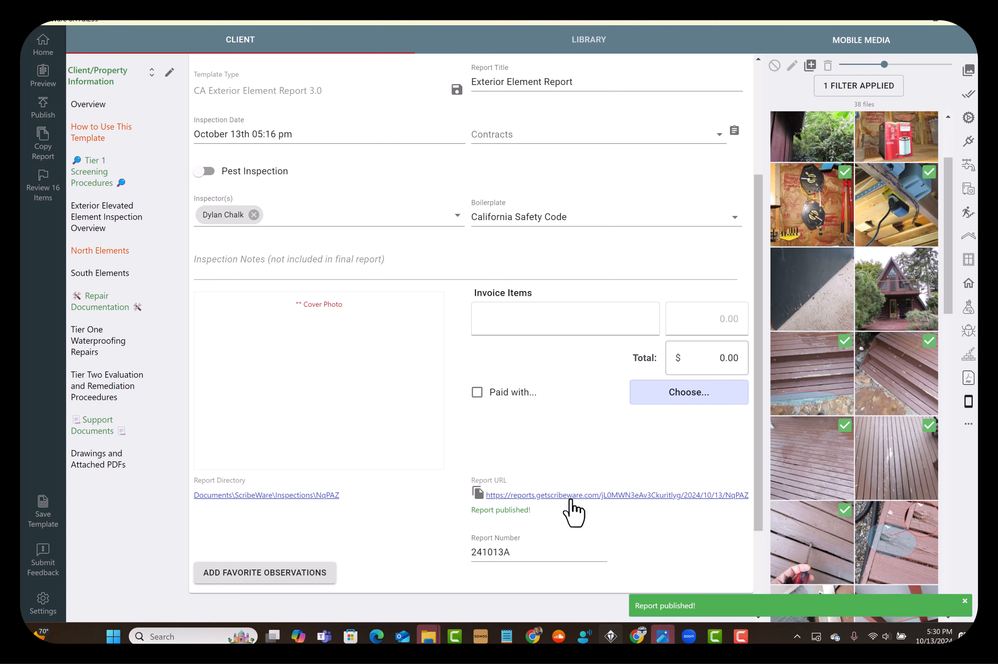
{"action": "left_click", "coordinate": [570, 498]}
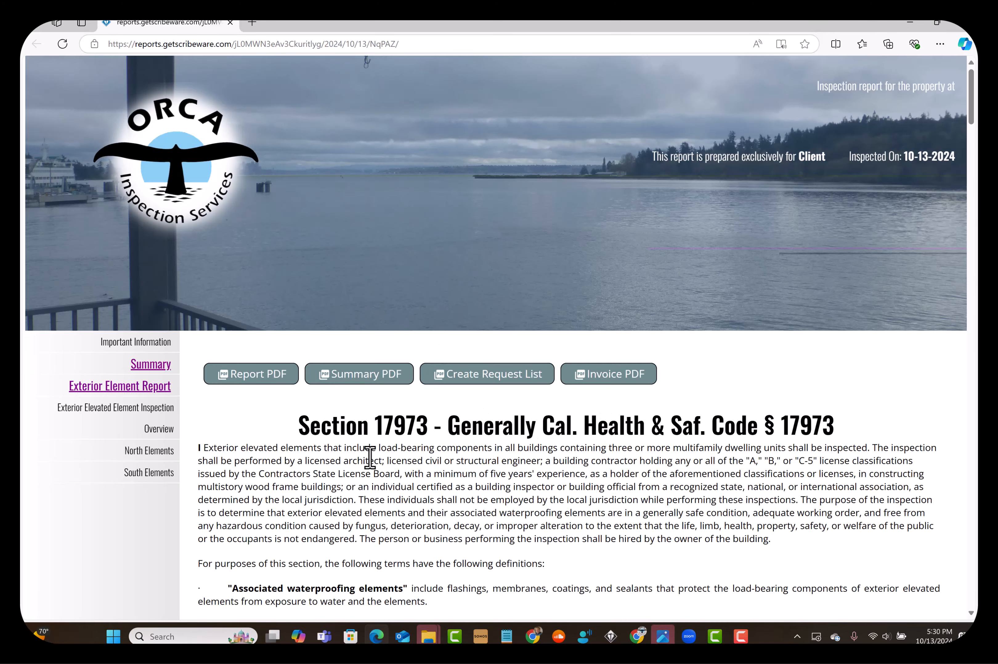
Examine Unit # 209 under North Elements in the published report, including its ratings, service life, recommendations and photos
{"action": "scroll", "coordinate": [369, 455], "scroll_direction": "down", "scroll_amount": 3}
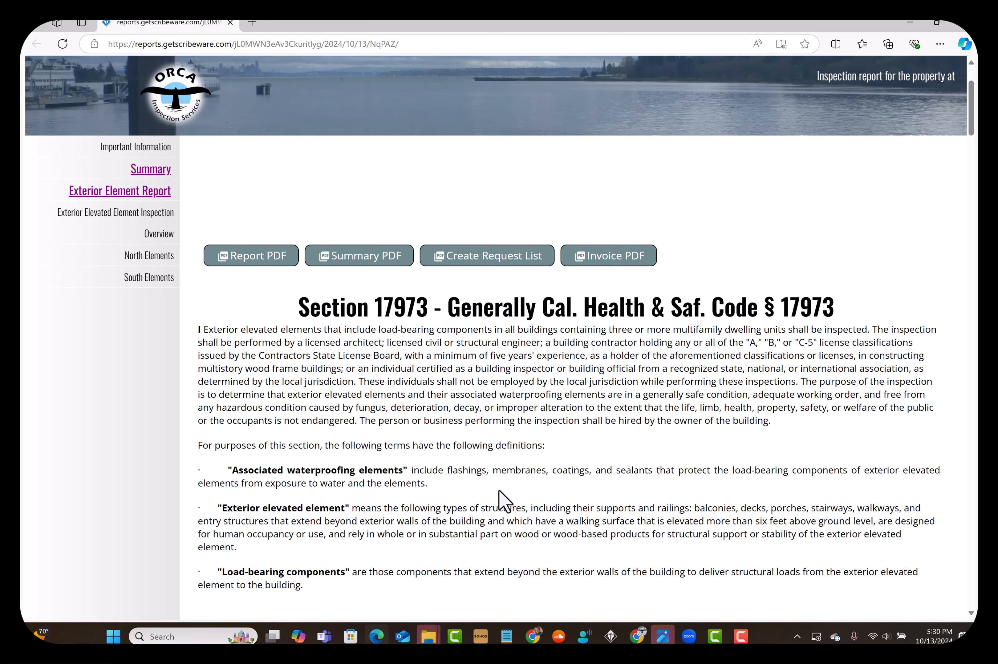
{"action": "left_click", "coordinate": [144, 271]}
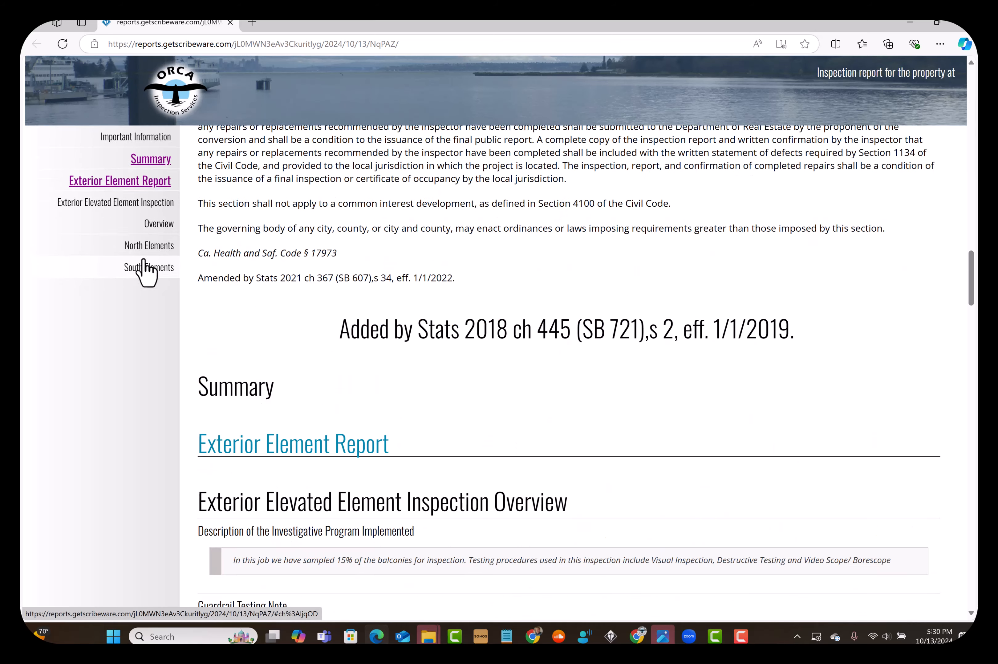
{"action": "scroll", "coordinate": [535, 406], "scroll_direction": "down", "scroll_amount": 2}
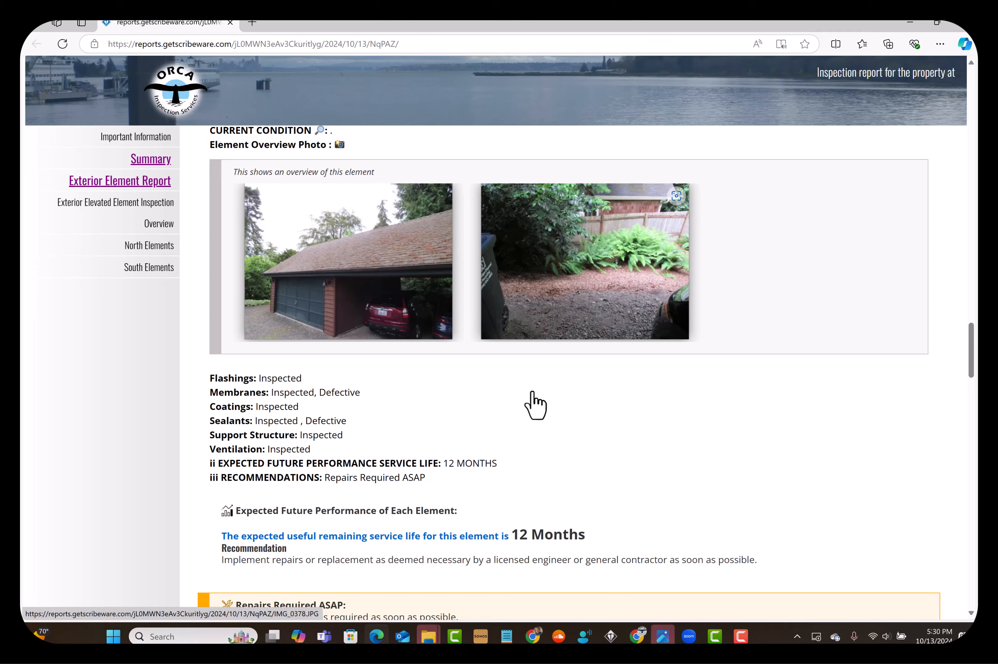
{"action": "scroll", "coordinate": [475, 384], "scroll_direction": "down", "scroll_amount": 4}
{"action": "scroll", "coordinate": [474, 383], "scroll_direction": "up", "scroll_amount": 6}
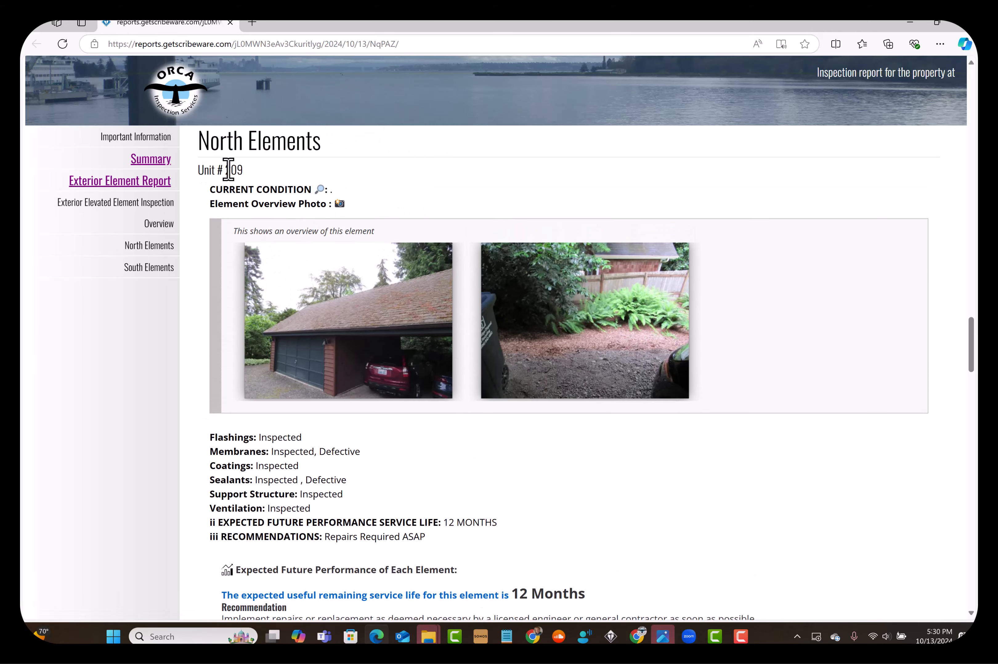
{"action": "scroll", "coordinate": [546, 408], "scroll_direction": "down", "scroll_amount": 4}
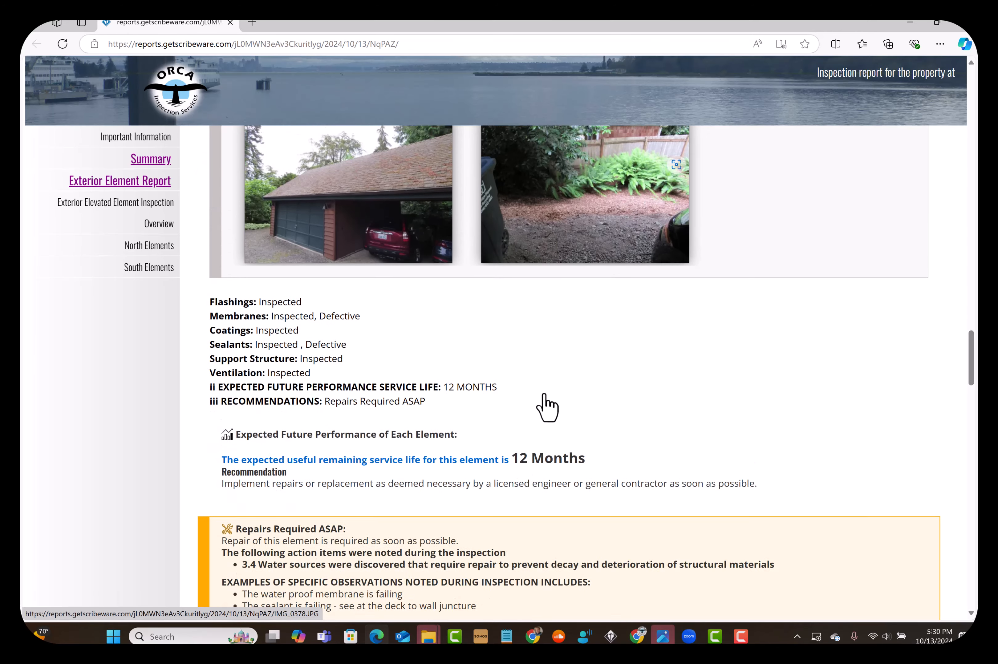
{"action": "scroll", "coordinate": [488, 333], "scroll_direction": "down", "scroll_amount": 3}
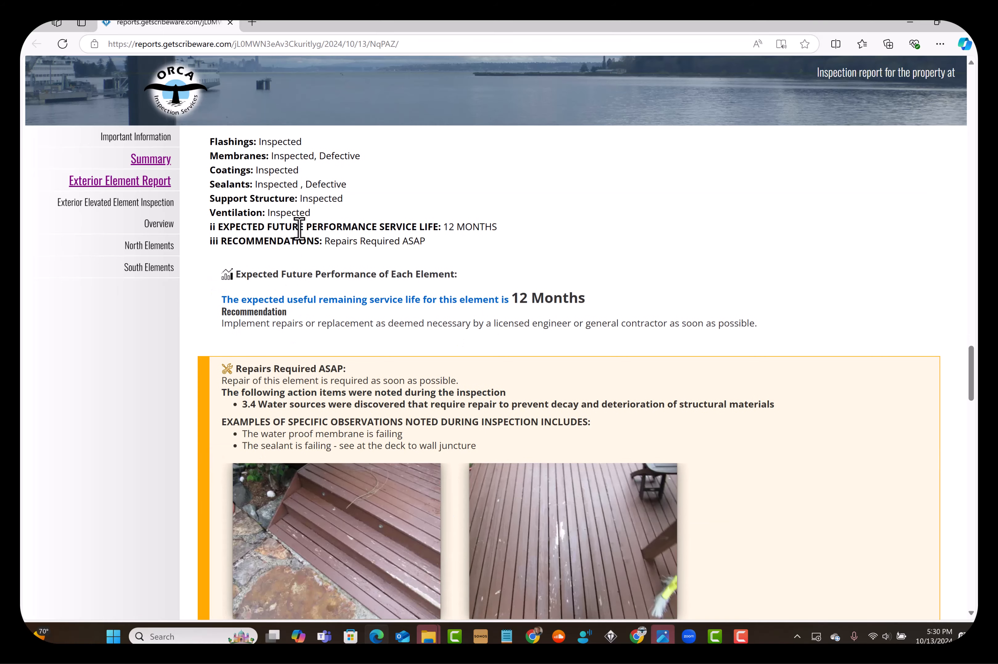
{"action": "scroll", "coordinate": [266, 309], "scroll_direction": "down", "scroll_amount": 1}
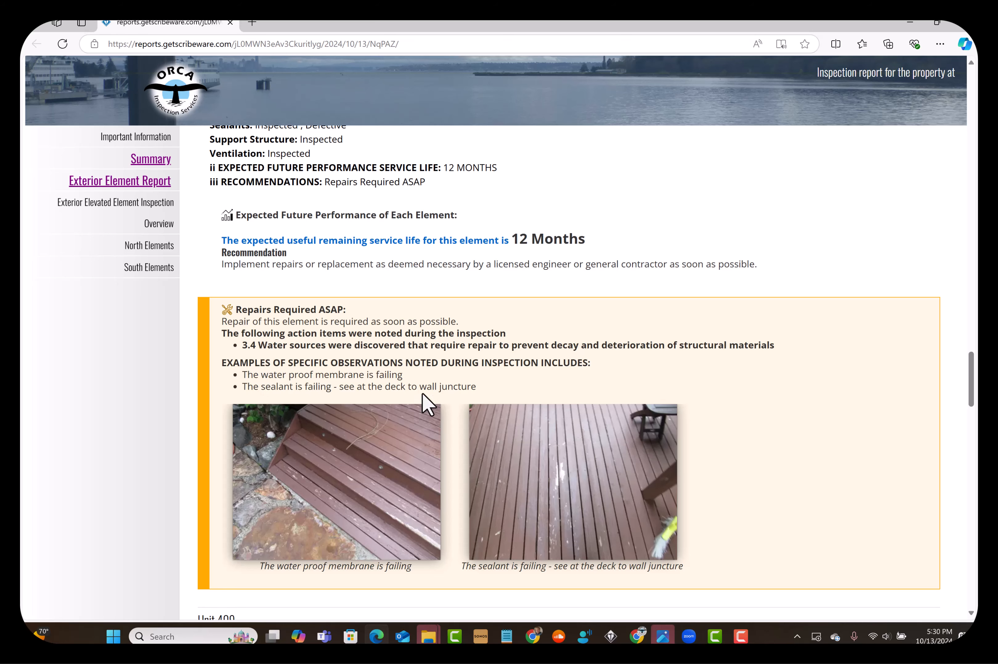
Examine Unit 409's immediate action items and annotated photos, the South Elements, and the opening sections of the published report
{"action": "scroll", "coordinate": [452, 356], "scroll_direction": "down", "scroll_amount": 9}
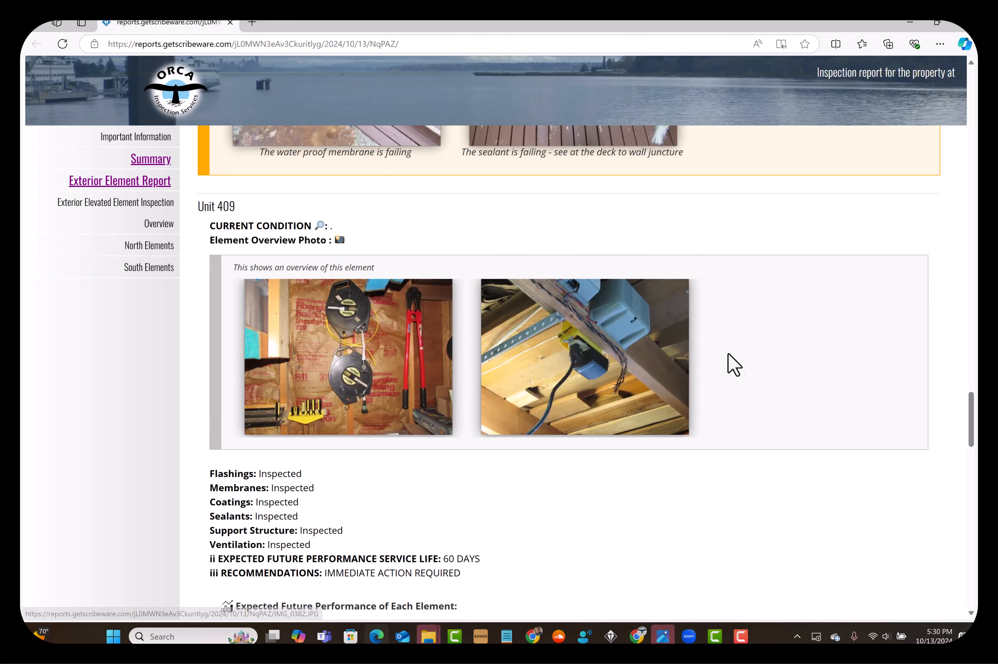
{"action": "scroll", "coordinate": [553, 412], "scroll_direction": "down", "scroll_amount": 7}
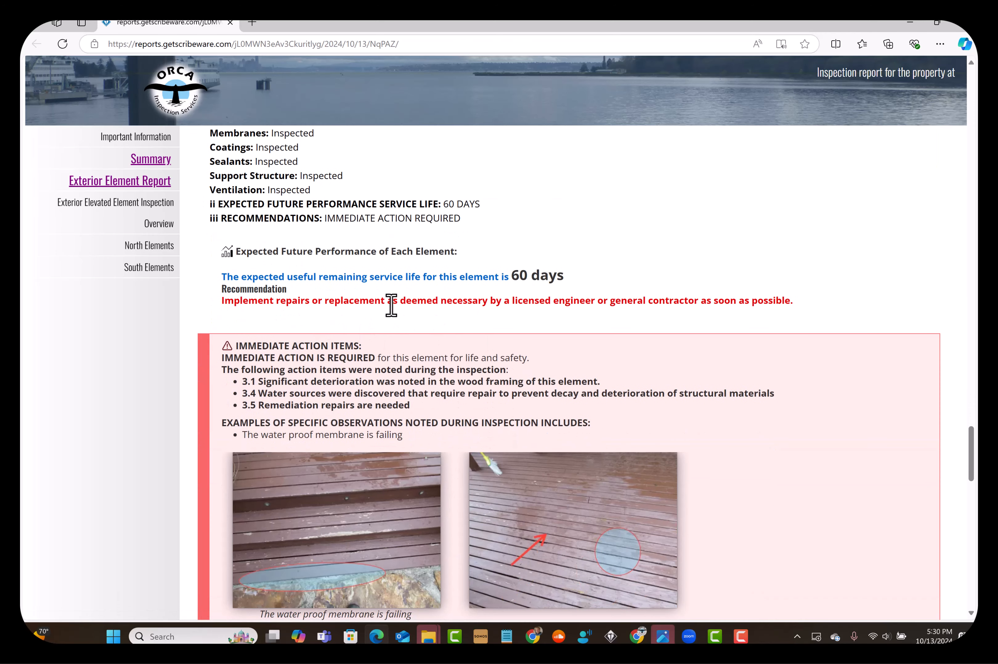
{"action": "scroll", "coordinate": [507, 289], "scroll_direction": "down", "scroll_amount": 1}
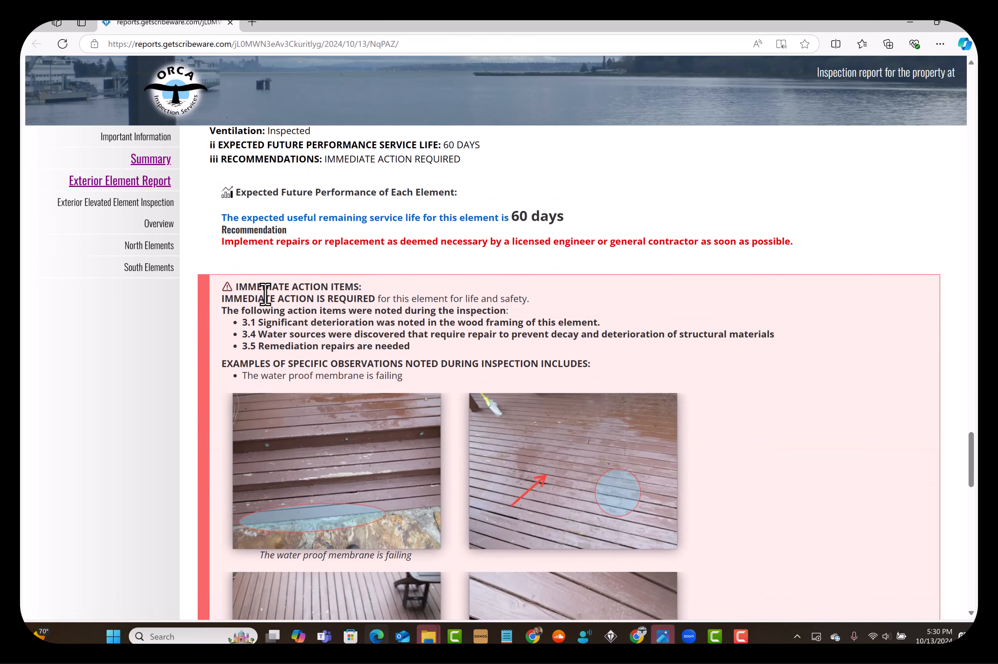
{"action": "scroll", "coordinate": [257, 313], "scroll_direction": "down", "scroll_amount": 1}
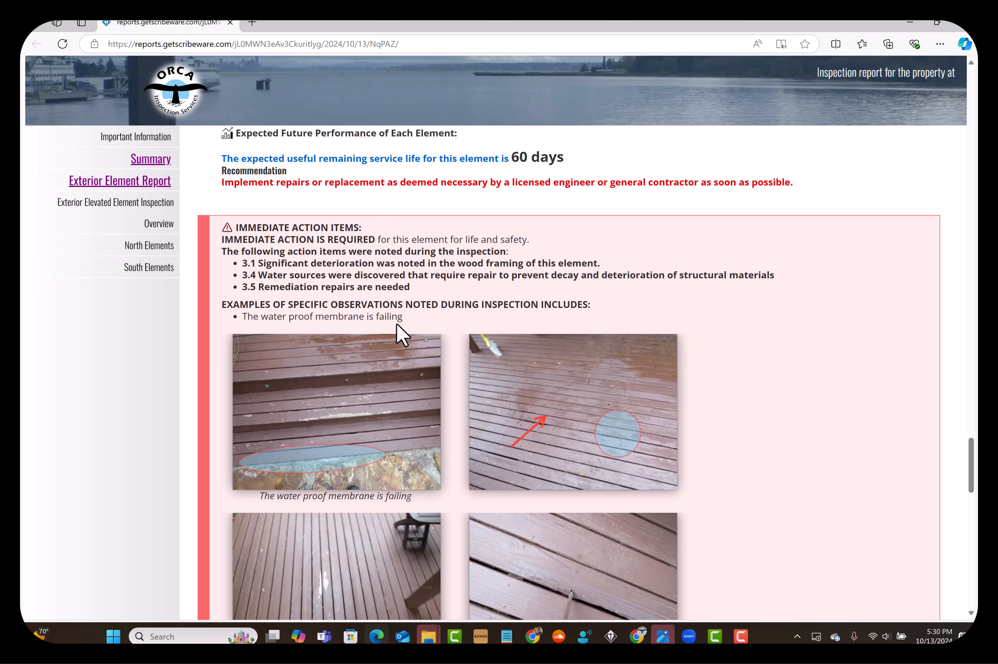
{"action": "scroll", "coordinate": [396, 323], "scroll_direction": "down", "scroll_amount": 11}
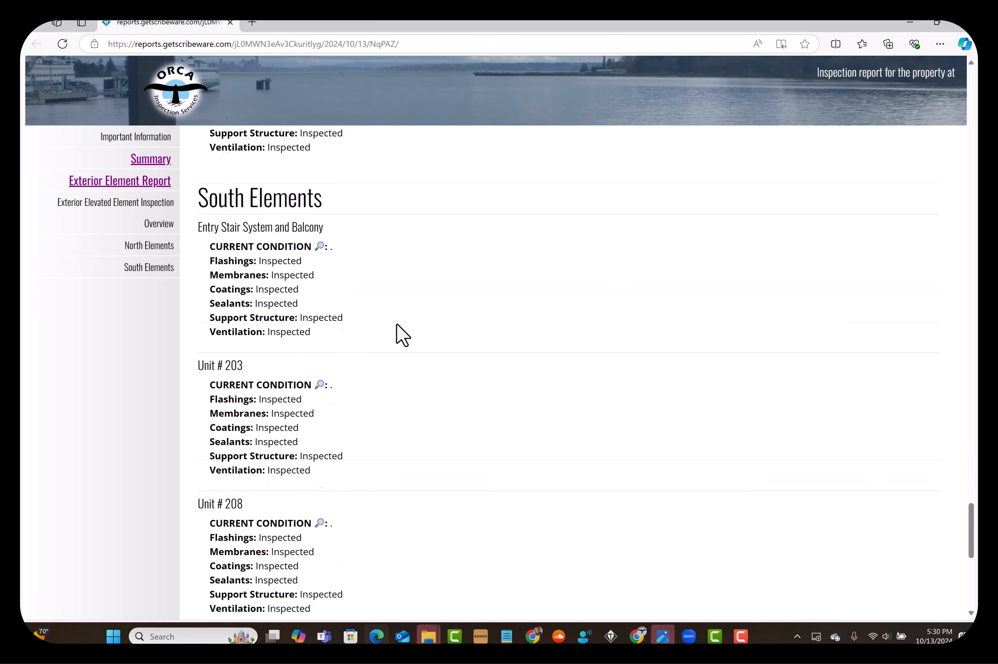
{"action": "scroll", "coordinate": [397, 325], "scroll_direction": "down", "scroll_amount": 6}
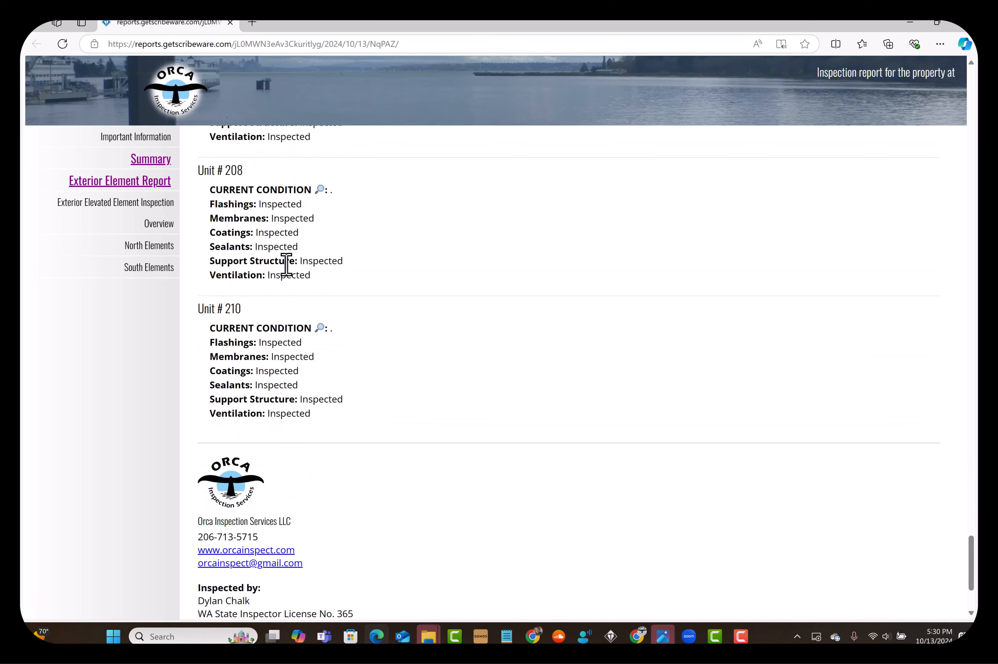
{"action": "scroll", "coordinate": [355, 369], "scroll_direction": "up", "scroll_amount": 15}
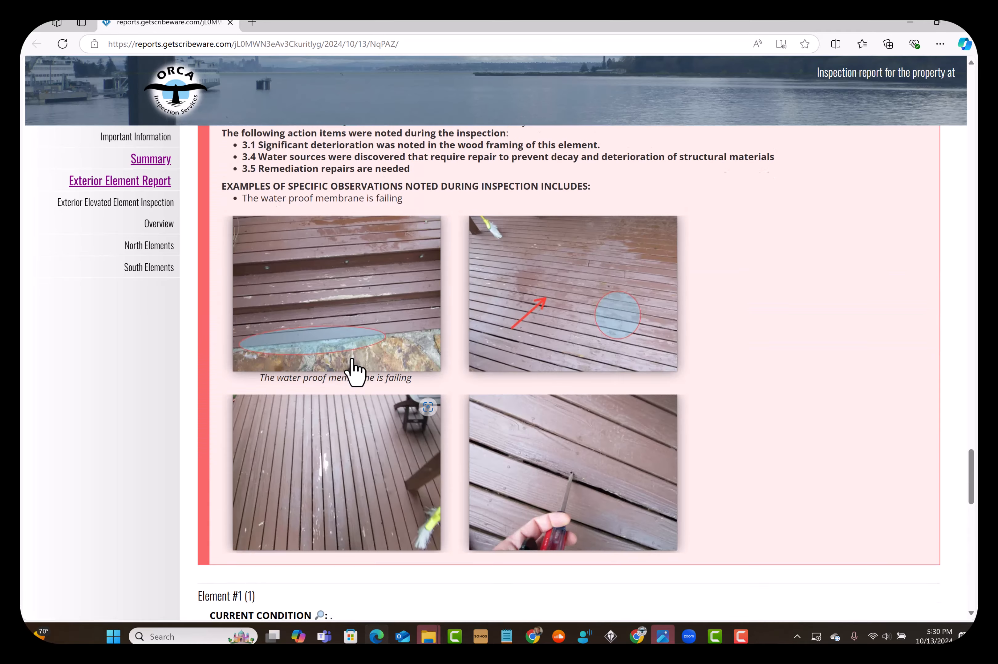
{"action": "scroll", "coordinate": [353, 357], "scroll_direction": "up", "scroll_amount": 20}
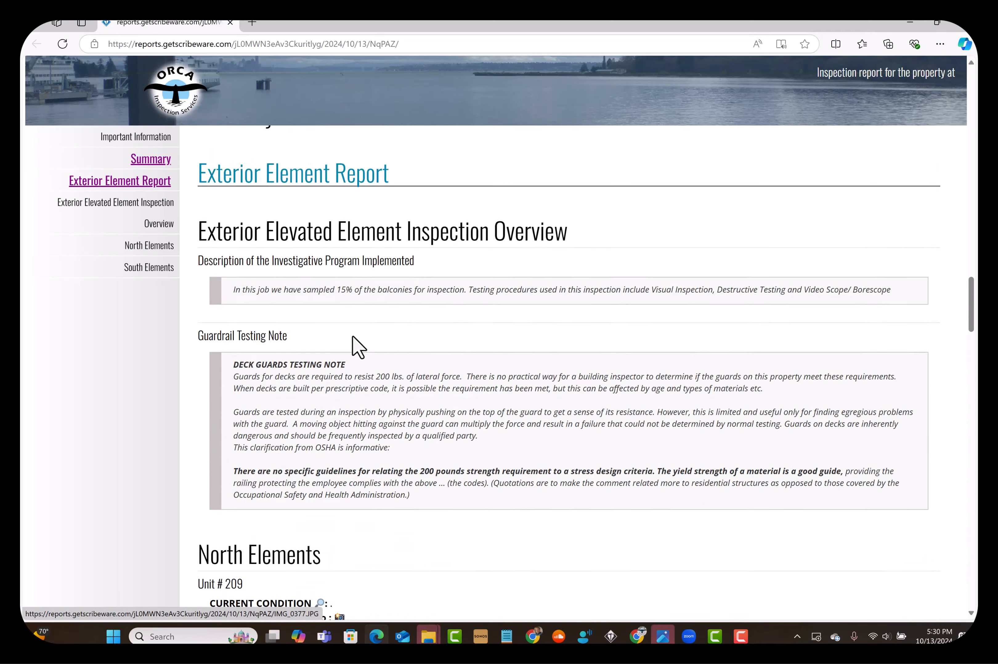
{"action": "scroll", "coordinate": [352, 335], "scroll_direction": "up", "scroll_amount": 10}
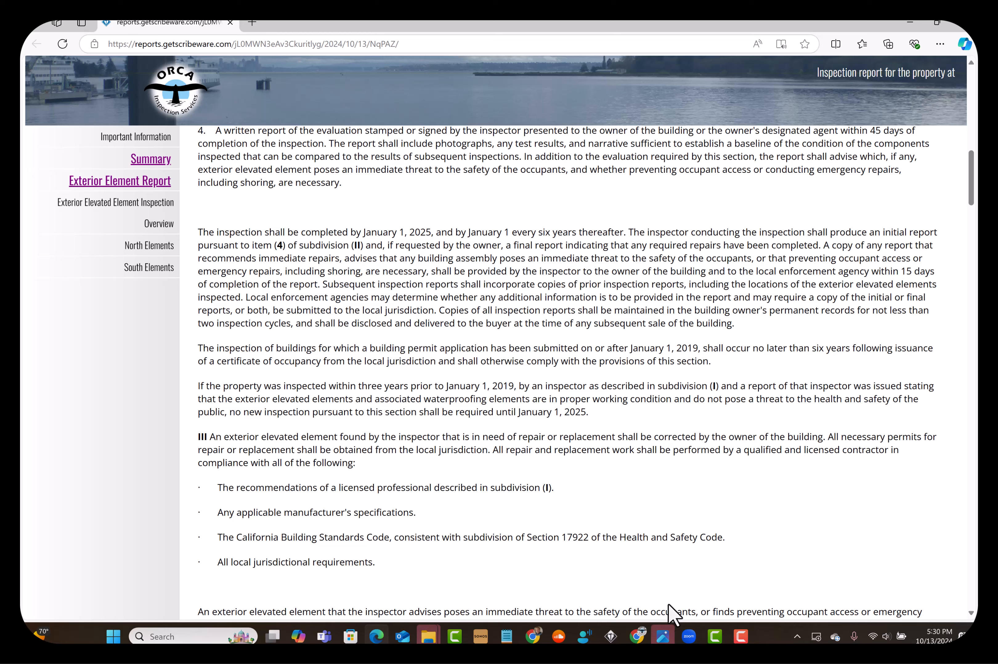
Switch back to ScribeWare and set the A-frame house photo as the report's cover photo
{"action": "left_click", "coordinate": [619, 640]}
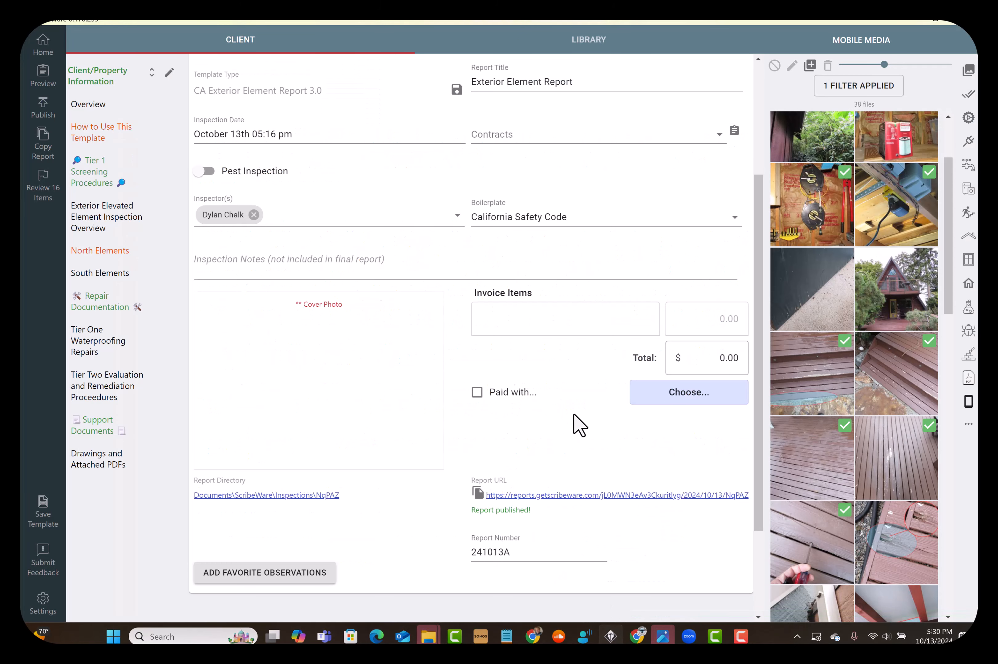
{"action": "left_click_drag", "start_coordinate": [920, 292], "coordinate": [303, 314]}
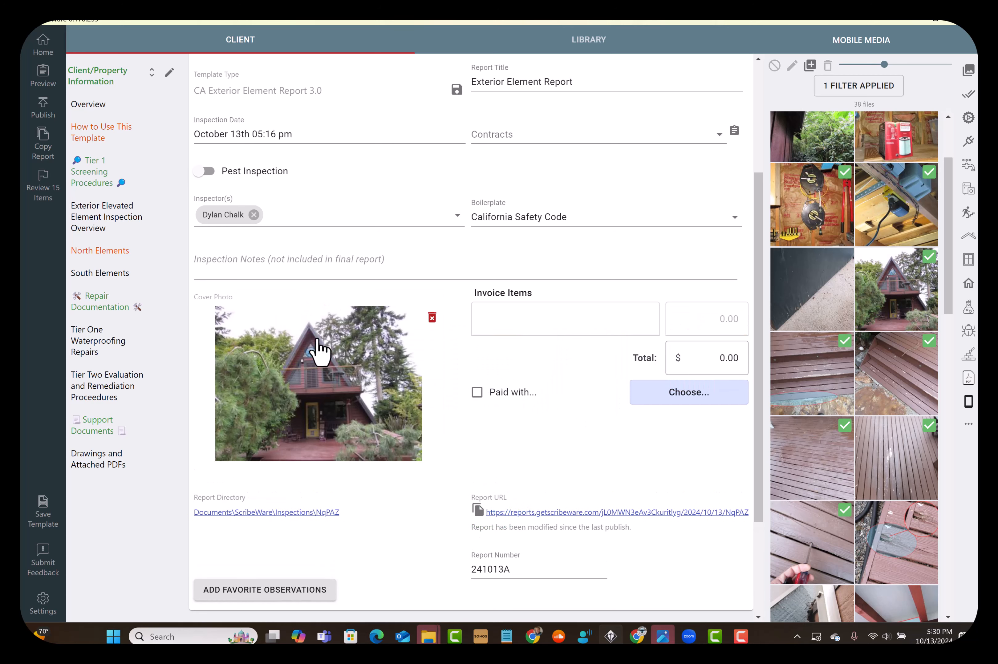
Look through the Tier One Waterproofing Repairs and Tier Two Evaluation sections, and open Drawings and Attached PDFs
{"action": "left_click", "coordinate": [97, 342]}
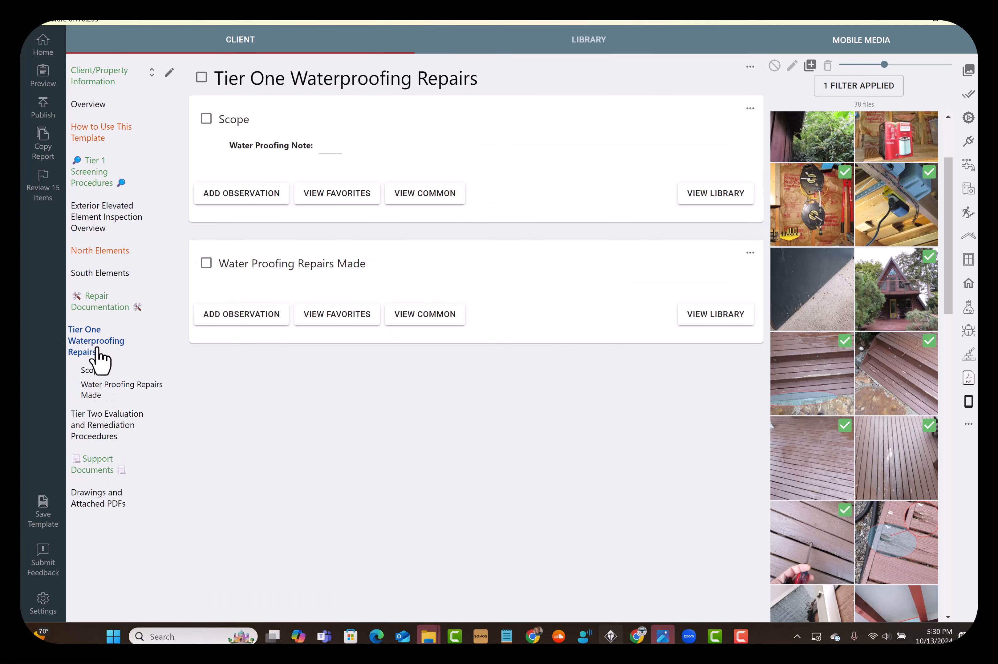
{"action": "left_click", "coordinate": [104, 432]}
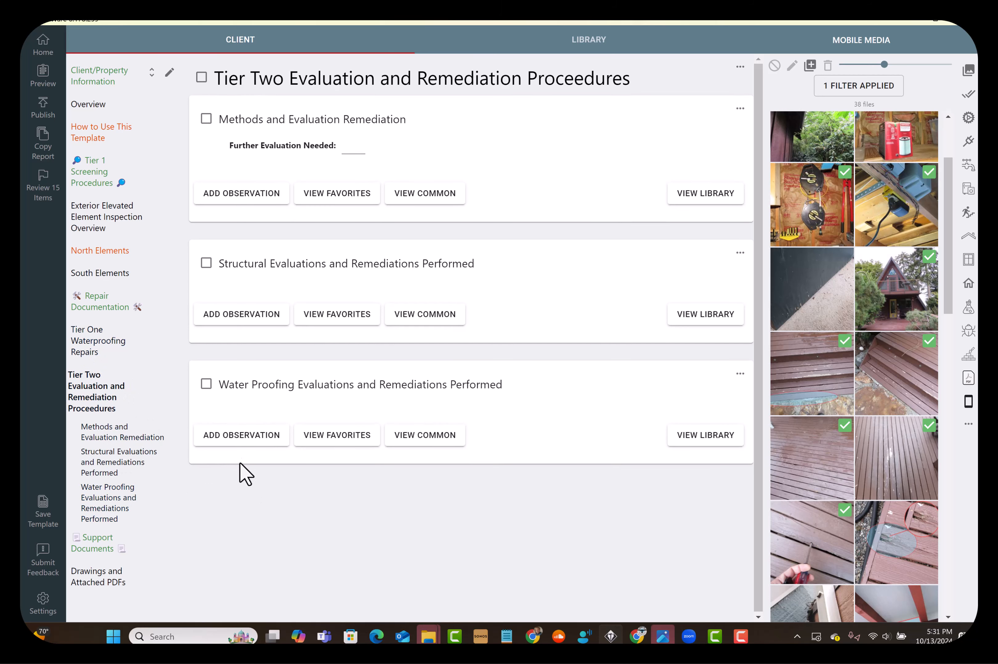
{"action": "left_click", "coordinate": [98, 581]}
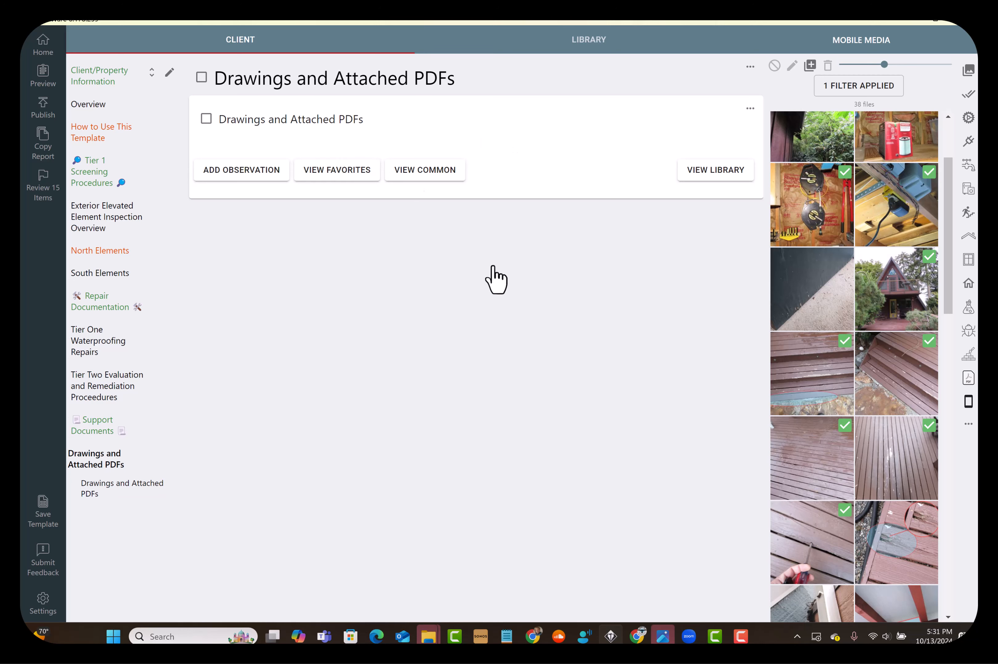
Show the PDF media and add the file IMG_0438 from the A-Frame pictures folder to it
{"action": "left_click", "coordinate": [968, 378]}
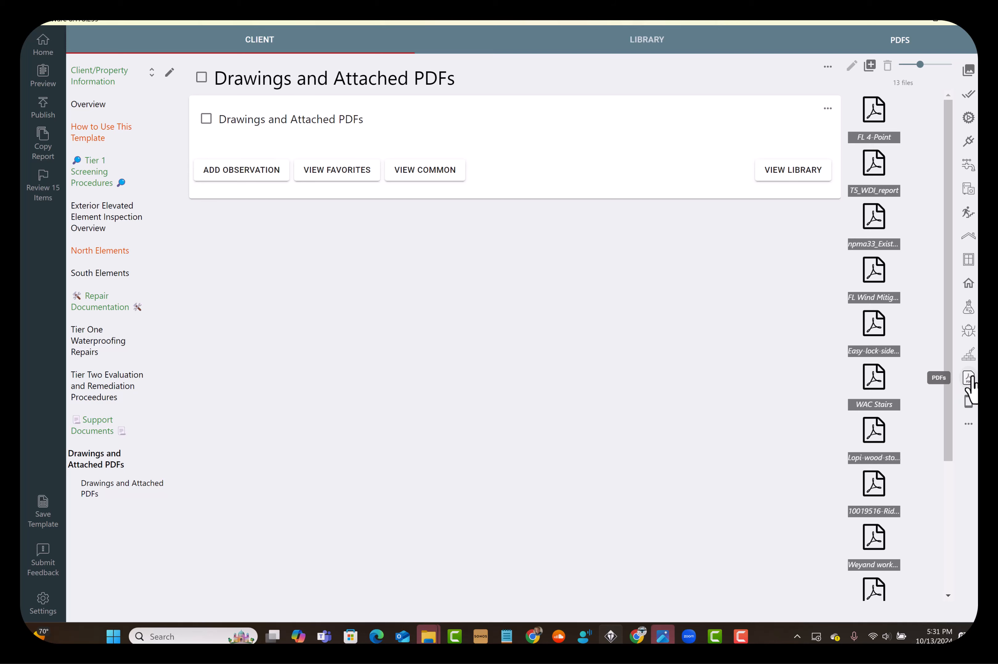
{"action": "left_click", "coordinate": [870, 65]}
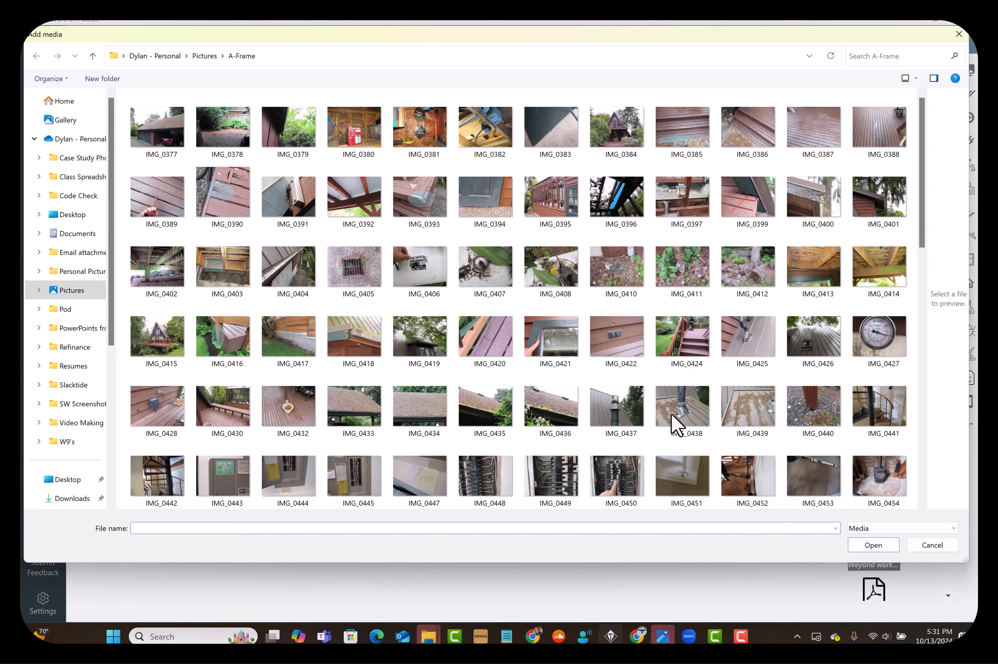
{"action": "left_click", "coordinate": [689, 426]}
{"action": "left_click", "coordinate": [877, 549]}
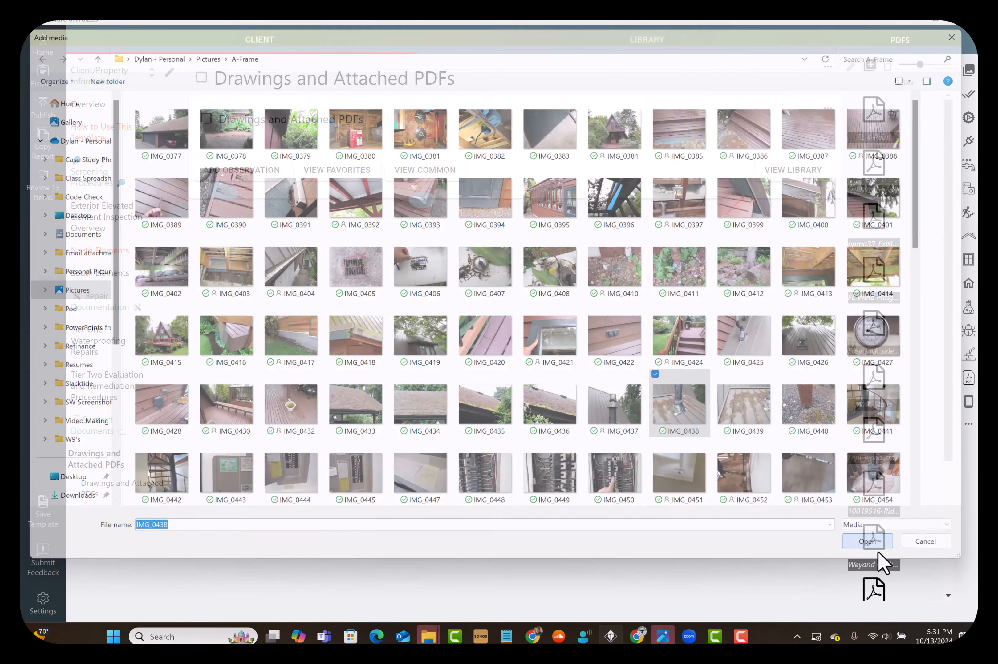
Attach the npma33 PDF to the Drawings and Attached PDFs item as a new observation
{"action": "left_click_drag", "start_coordinate": [951, 420], "coordinate": [927, 365]}
{"action": "left_click_drag", "start_coordinate": [874, 222], "coordinate": [571, 121]}
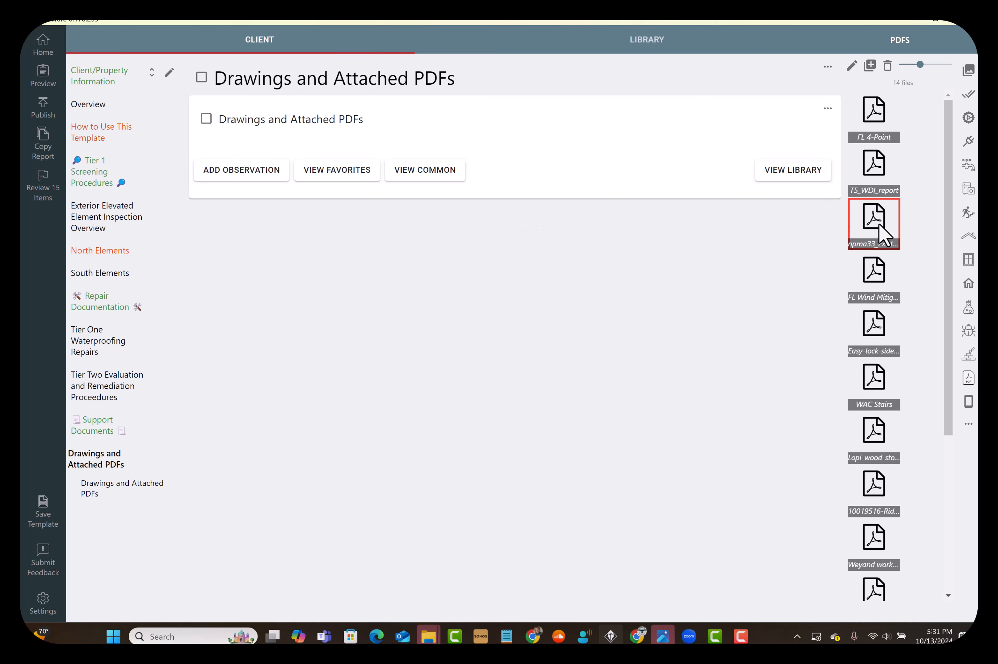
{"action": "left_click_drag", "start_coordinate": [884, 234], "coordinate": [364, 162]}
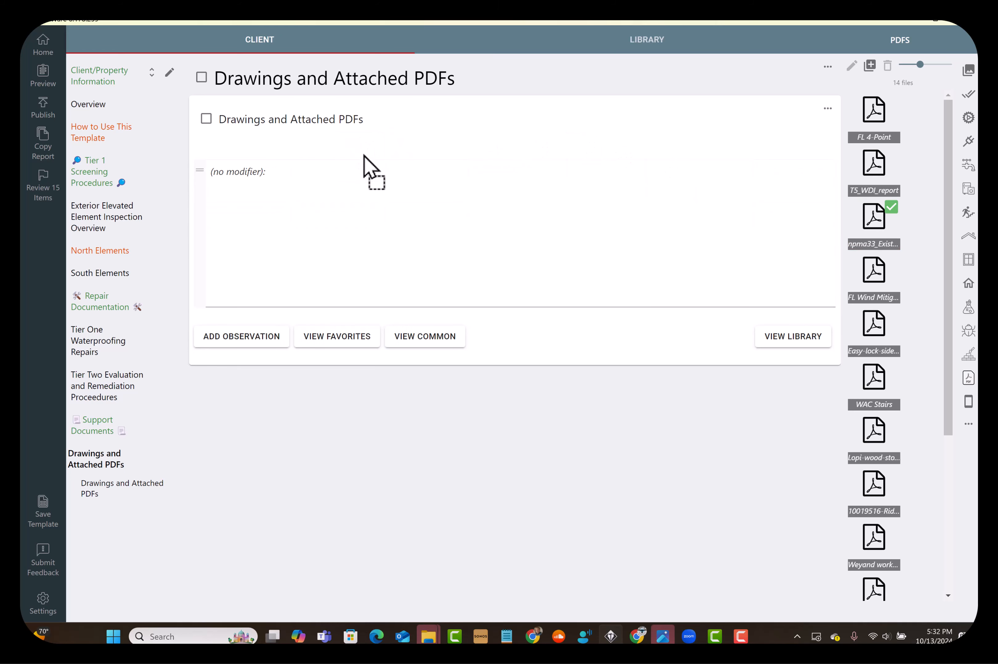